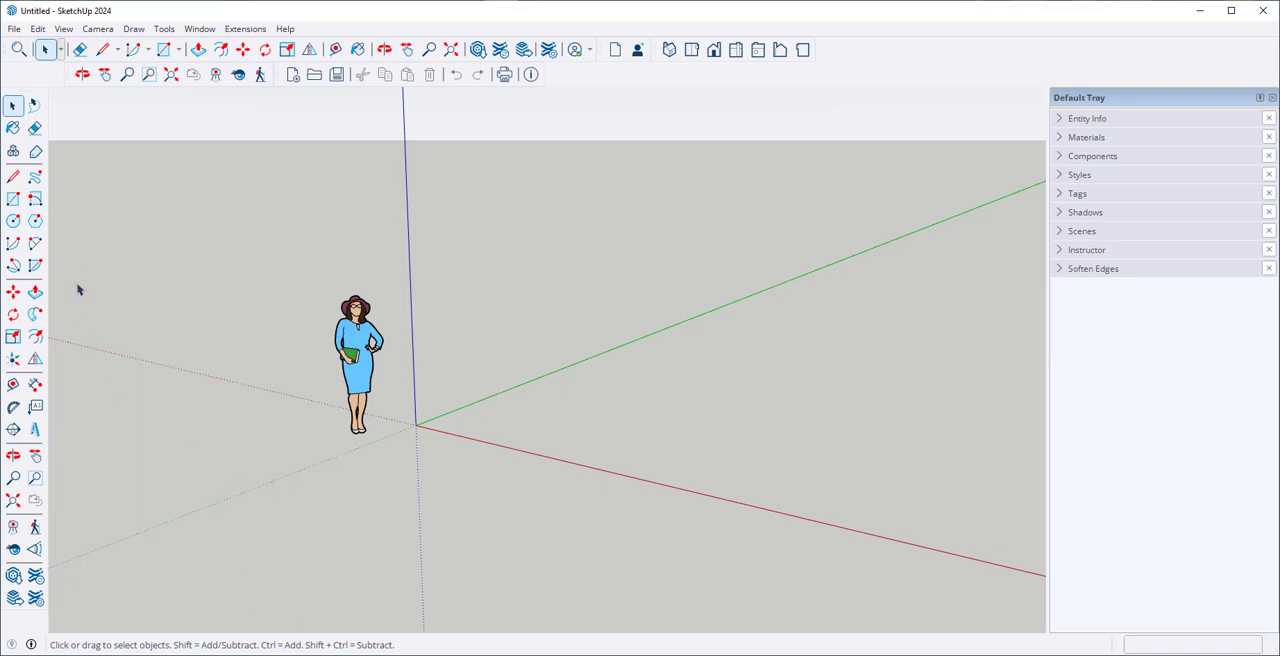
Draw a circle with a 4' radius on the ground between the red and green axes.
left_click(12, 221)
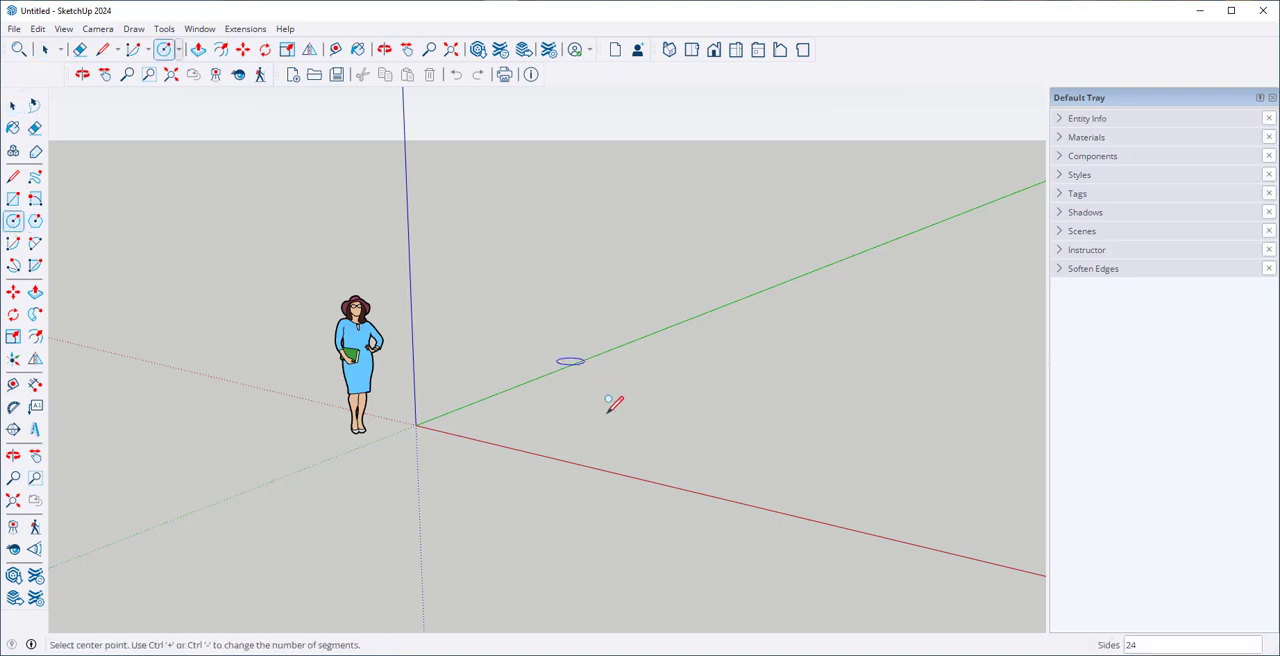
left_click(555, 415)
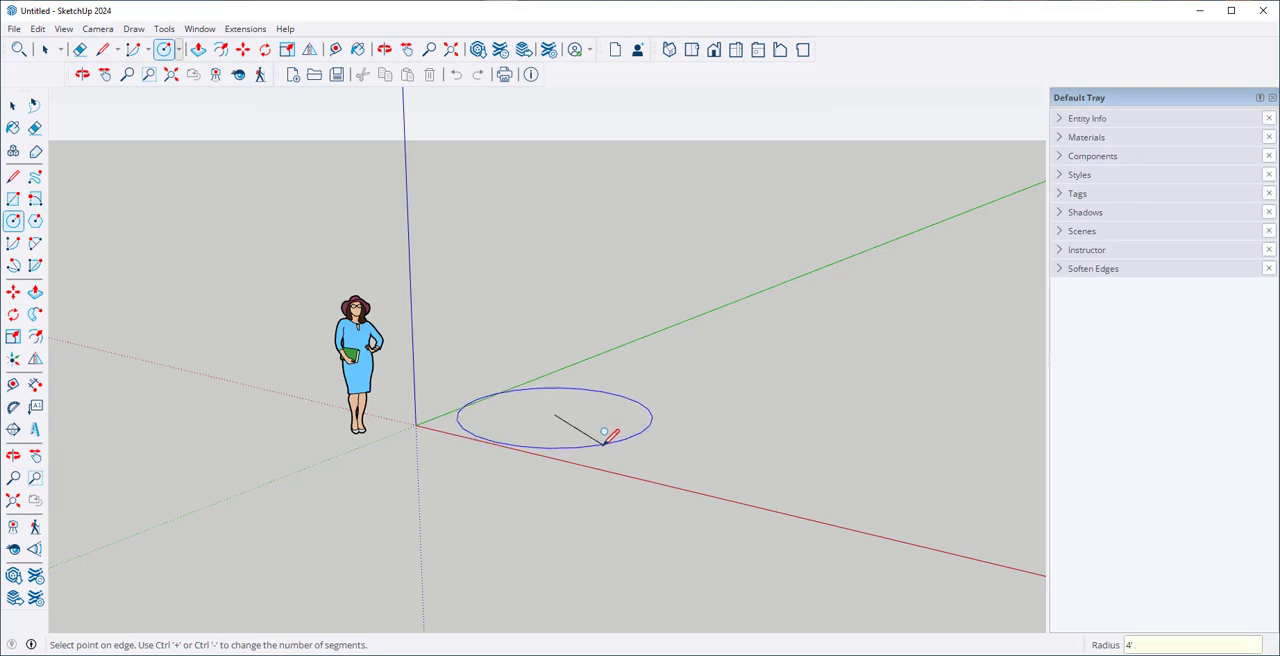
type("4'")
key("Return")
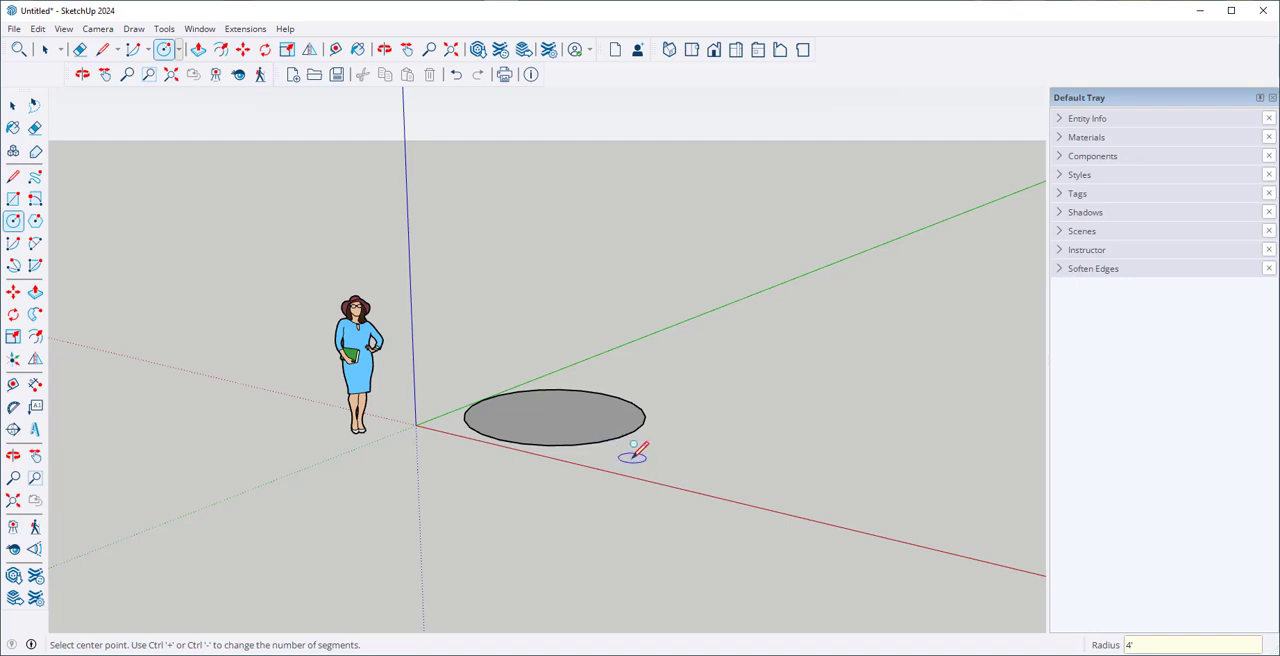
key("space")
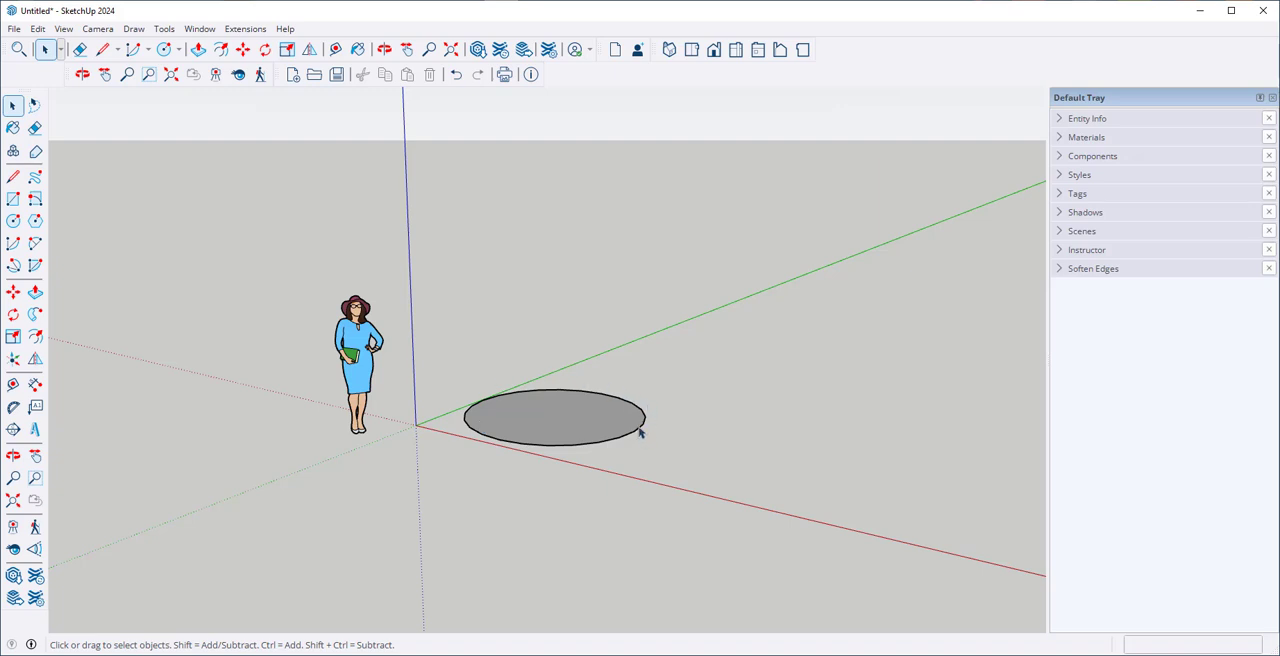
Set the ground circle's segment count to 50.
left_click(638, 431)
left_click(1064, 119)
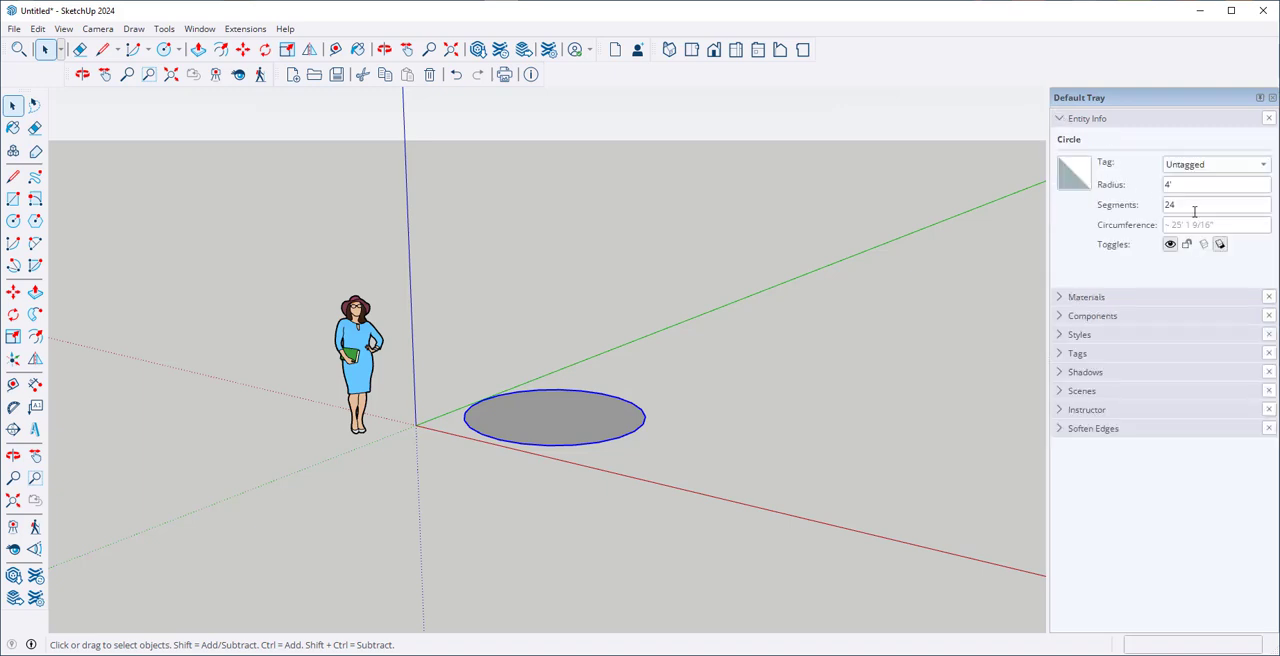
left_click(1189, 204)
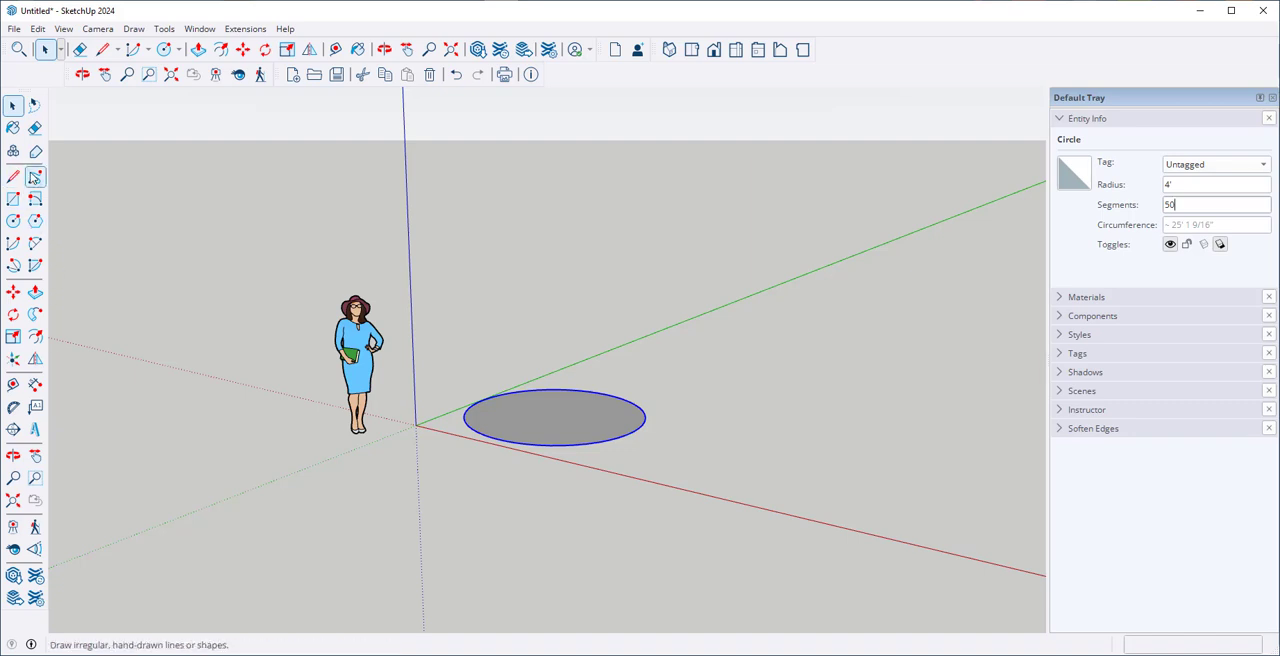
Extrude the circular face upward 1' 6" with Push/Pull to form a disc.
left_click(34, 292)
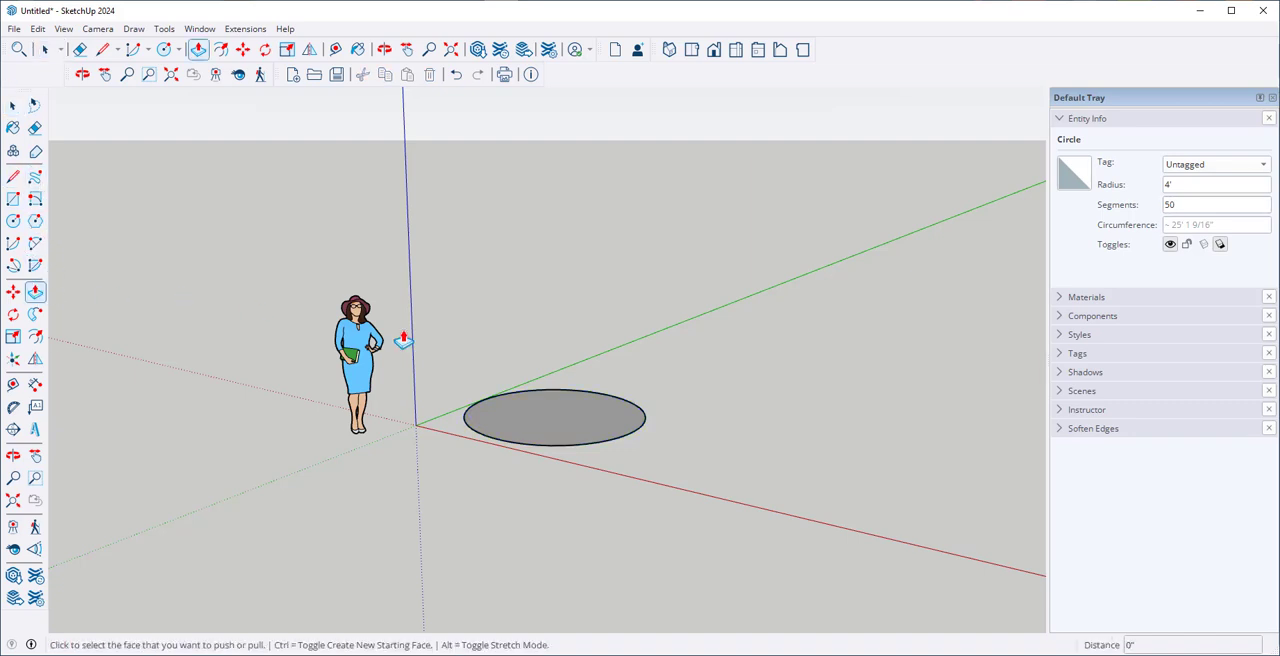
left_click(543, 409)
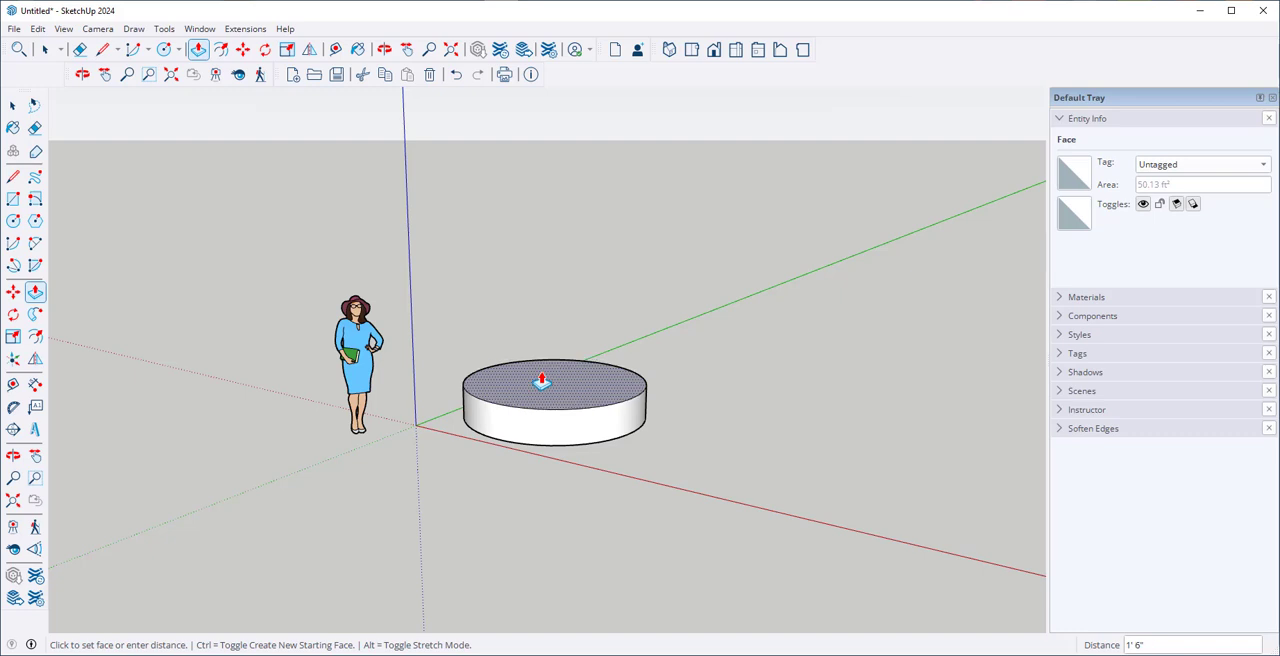
left_click(541, 381)
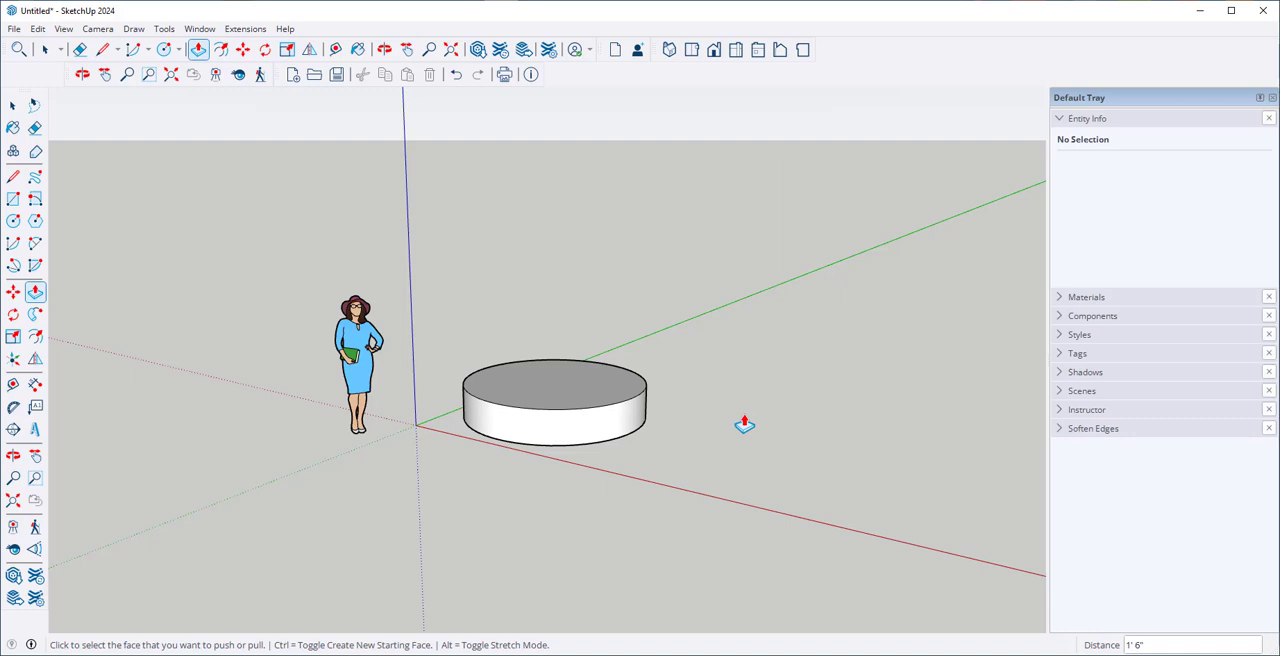
Draw a concentric circle with a radius of about 1' 7" on the disc's upper face.
middle_click_drag(734, 414, 780, 584)
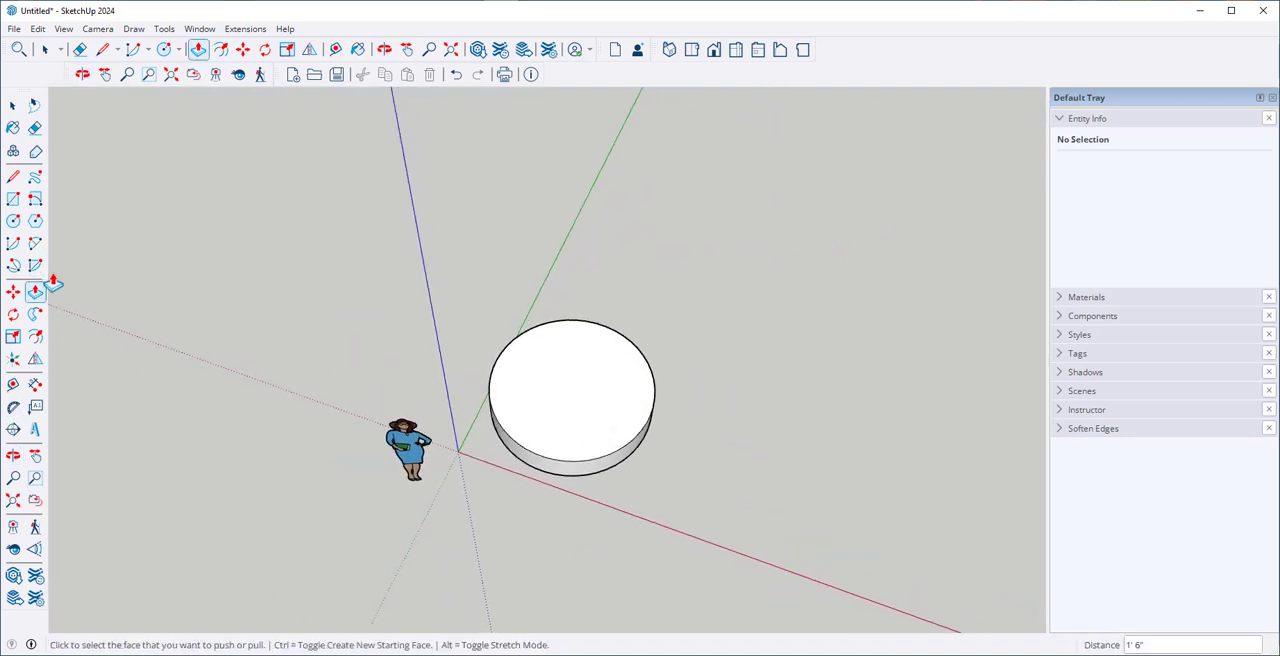
left_click(13, 220)
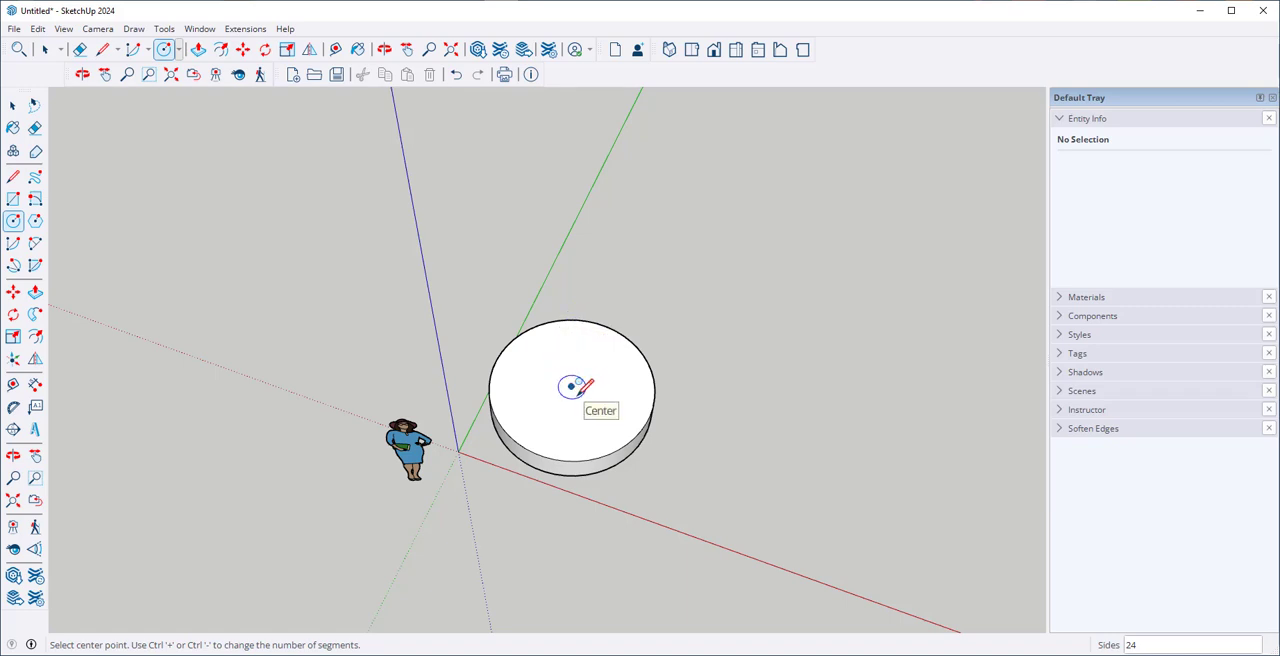
left_click(571, 386)
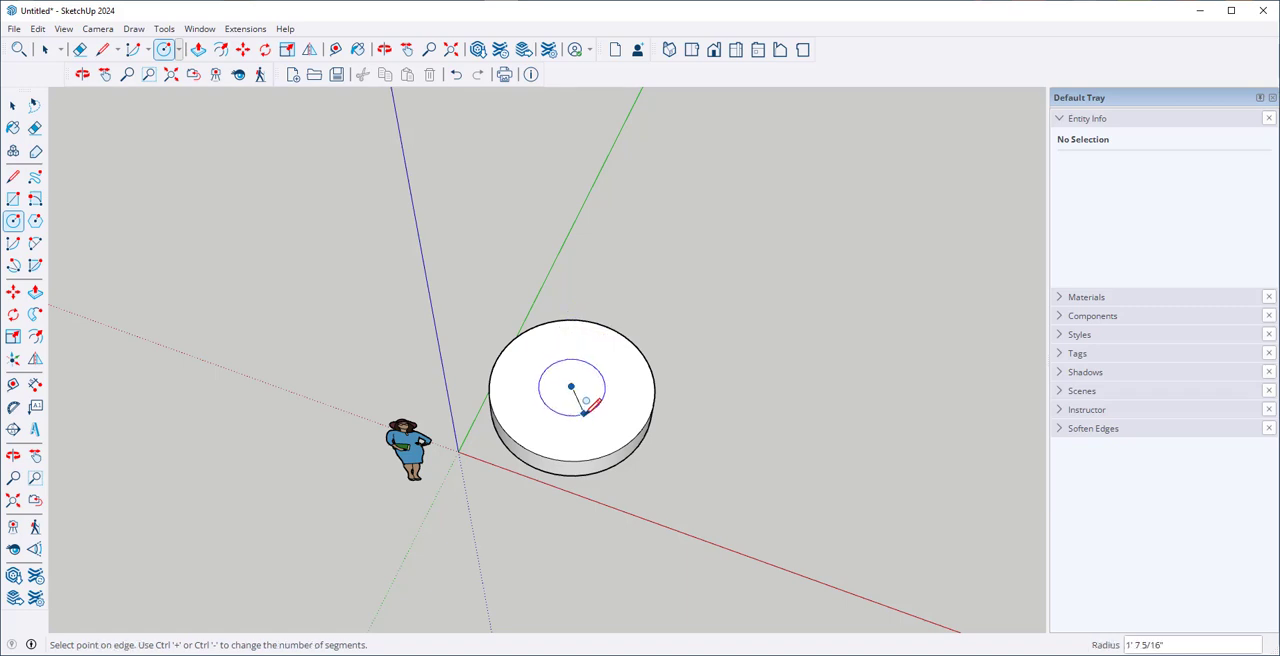
left_click(584, 412)
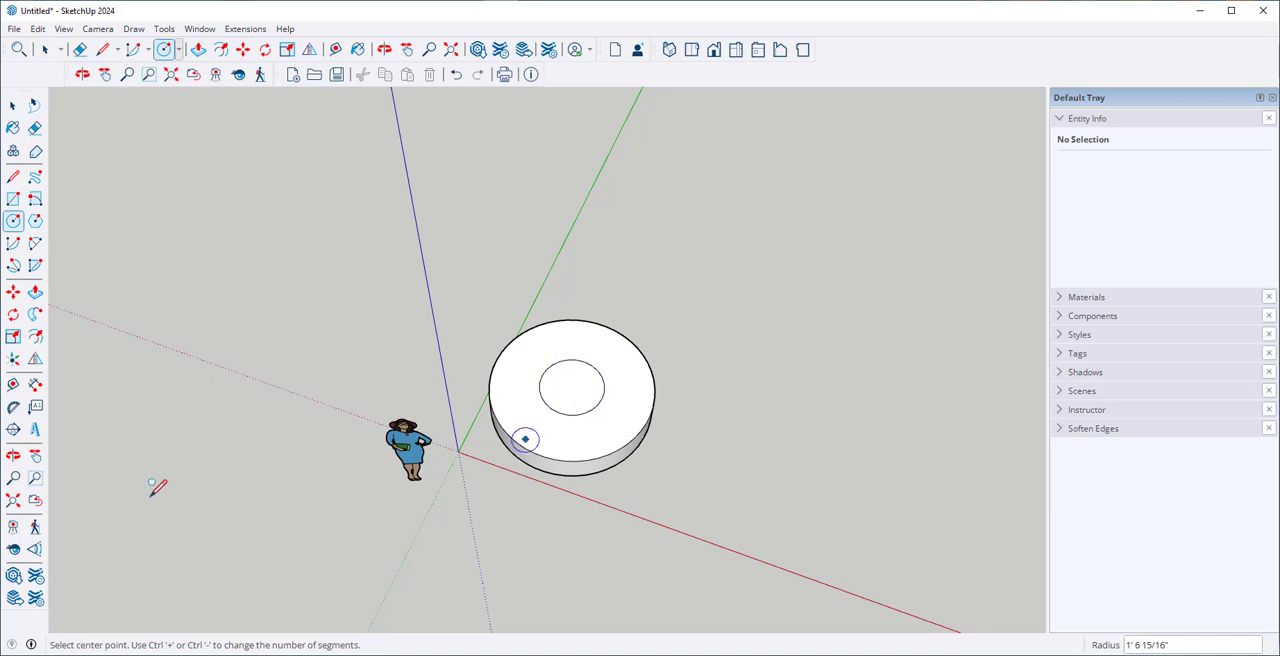
Offset the inner circle outward by about 1' 1", and offset the resulting circle outward by about 11".
left_click(35, 336)
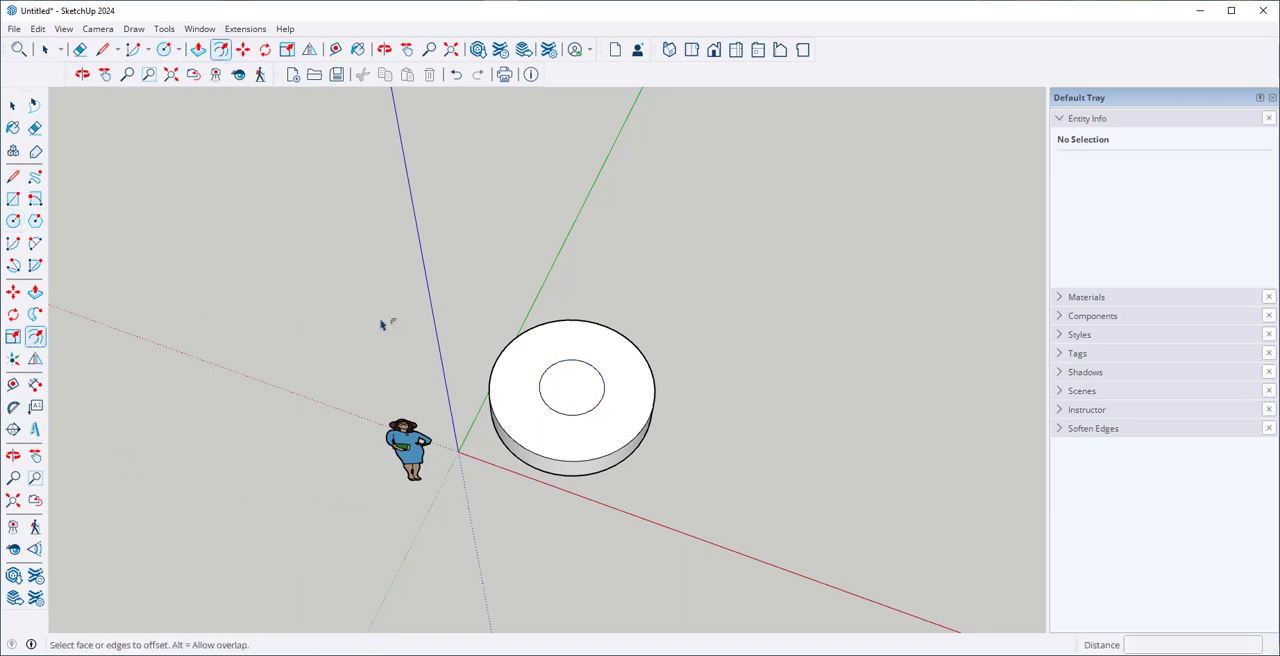
left_click(605, 410)
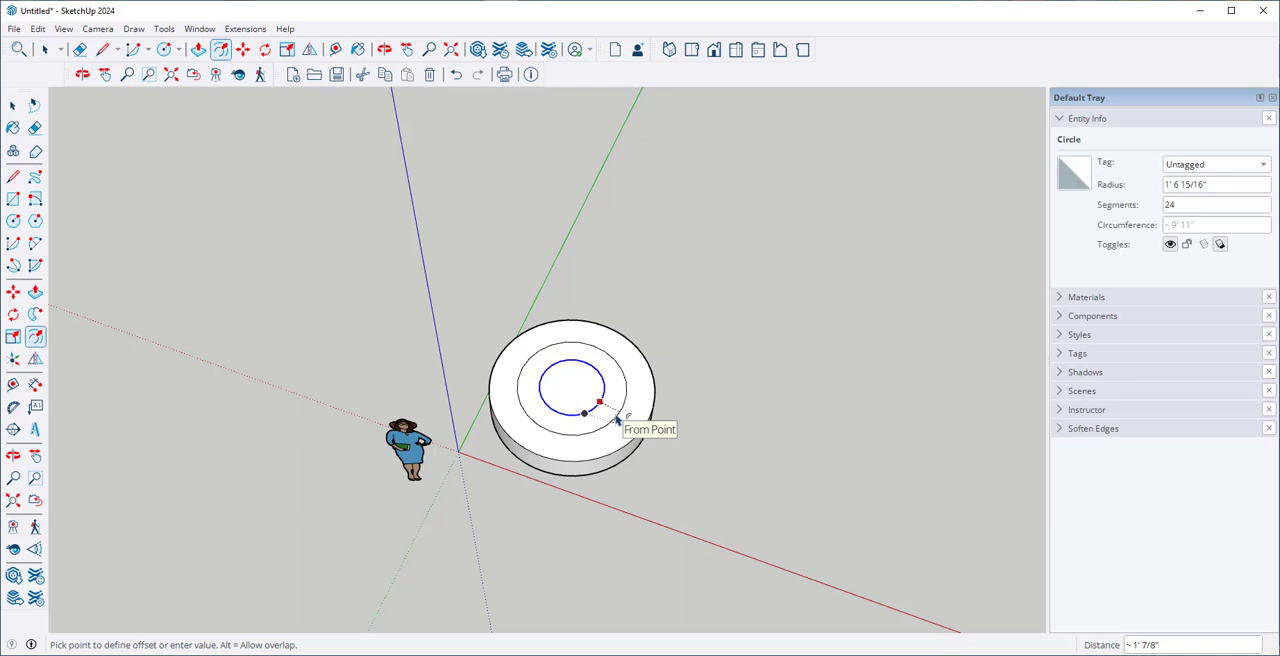
left_click(616, 421)
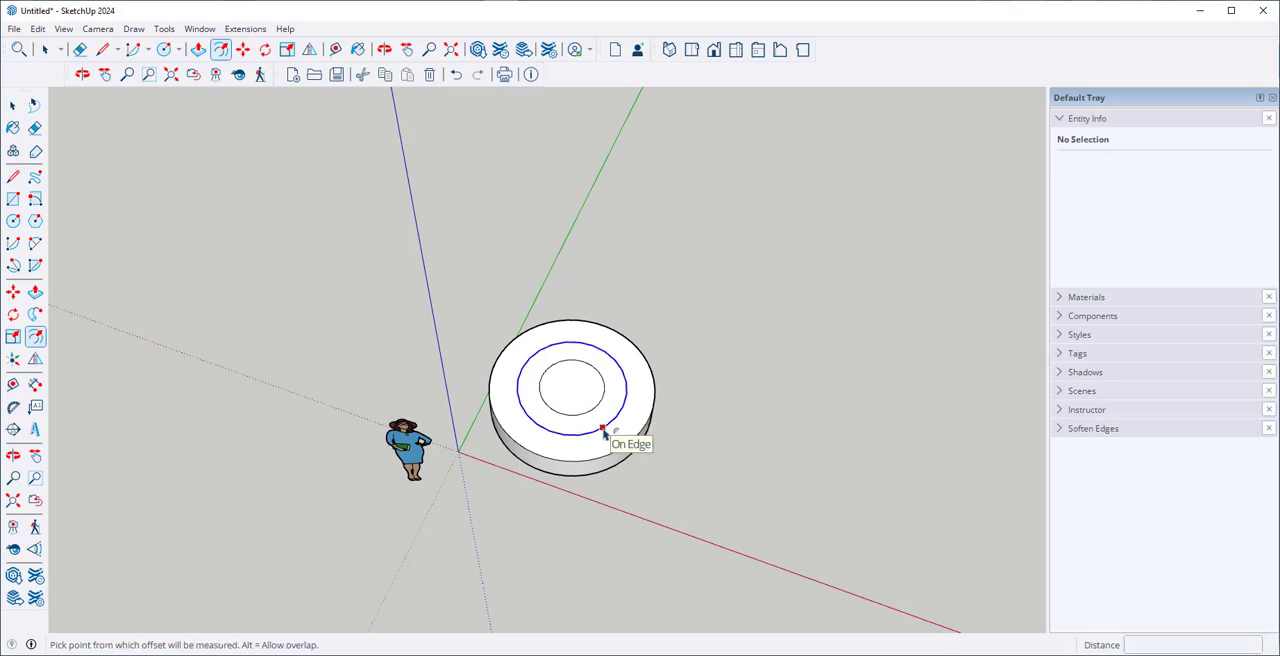
left_click(602, 428)
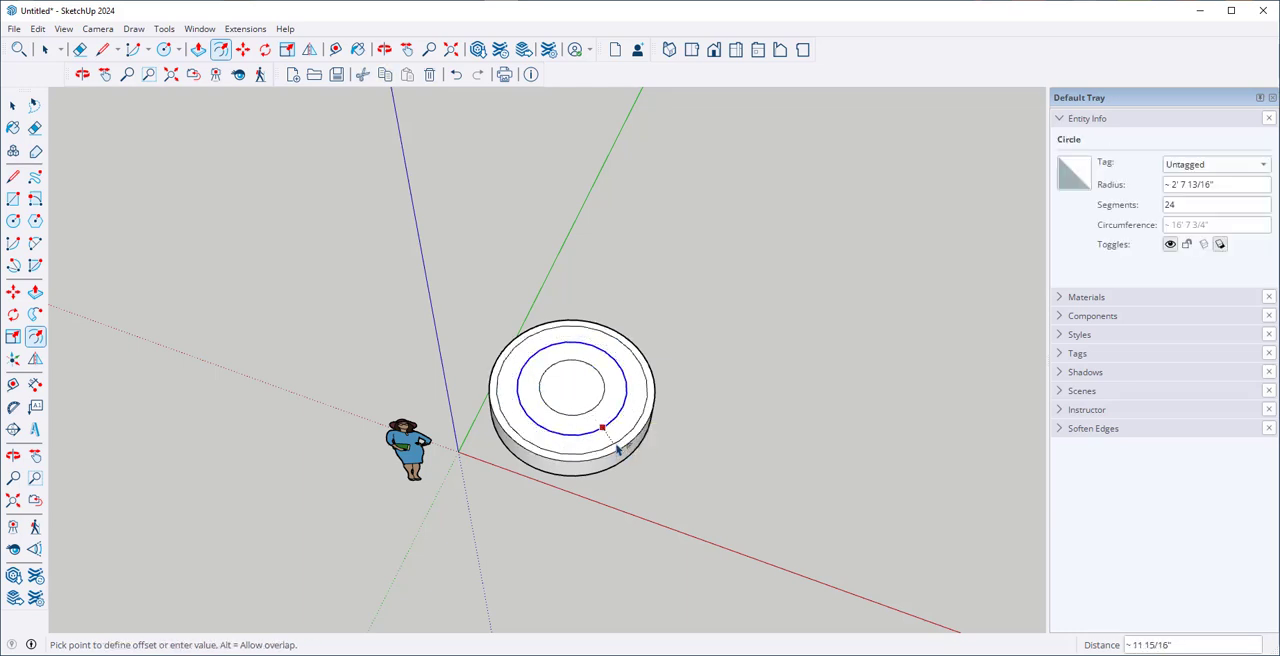
scroll(615, 445, "up", 3)
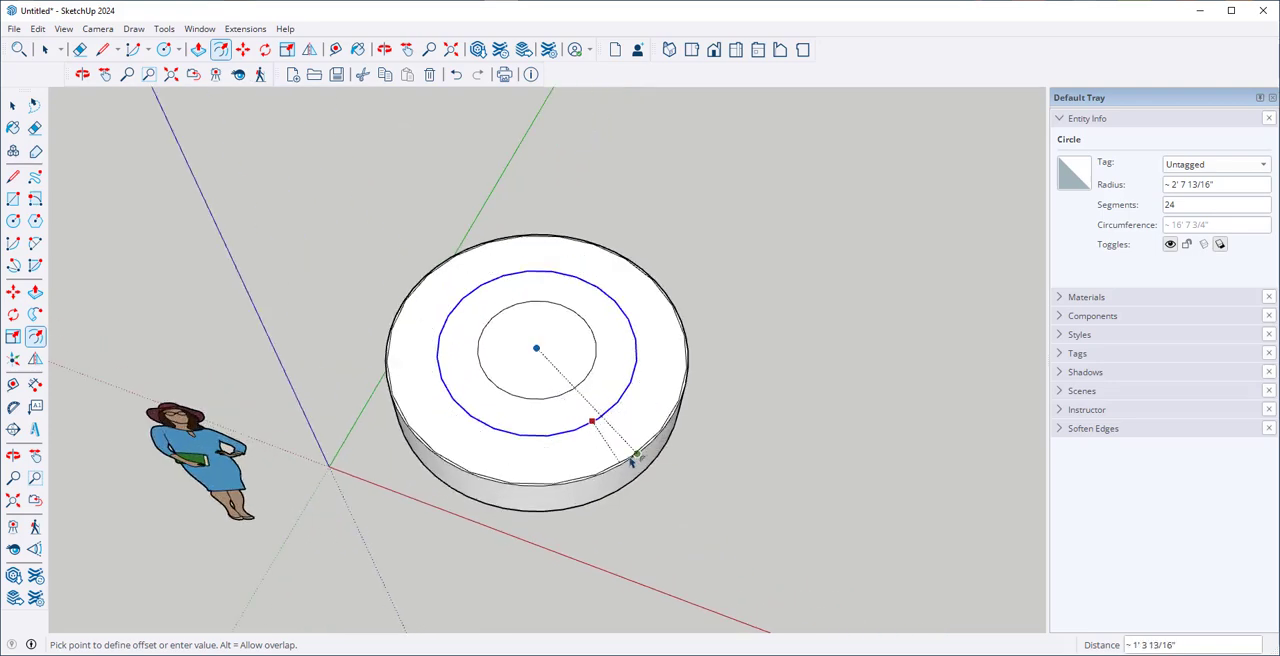
left_click(624, 450)
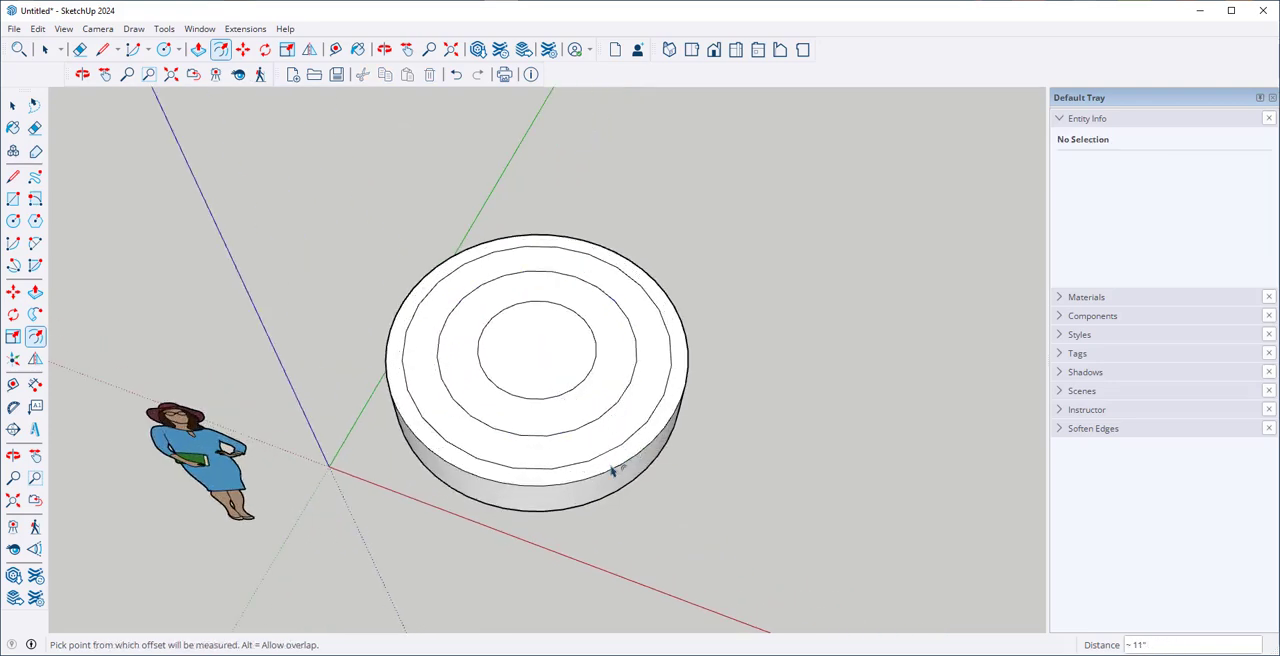
Offset the innermost circle inward by about 9 1/2" to create a small central circle.
middle_click_drag(511, 551, 357, 480)
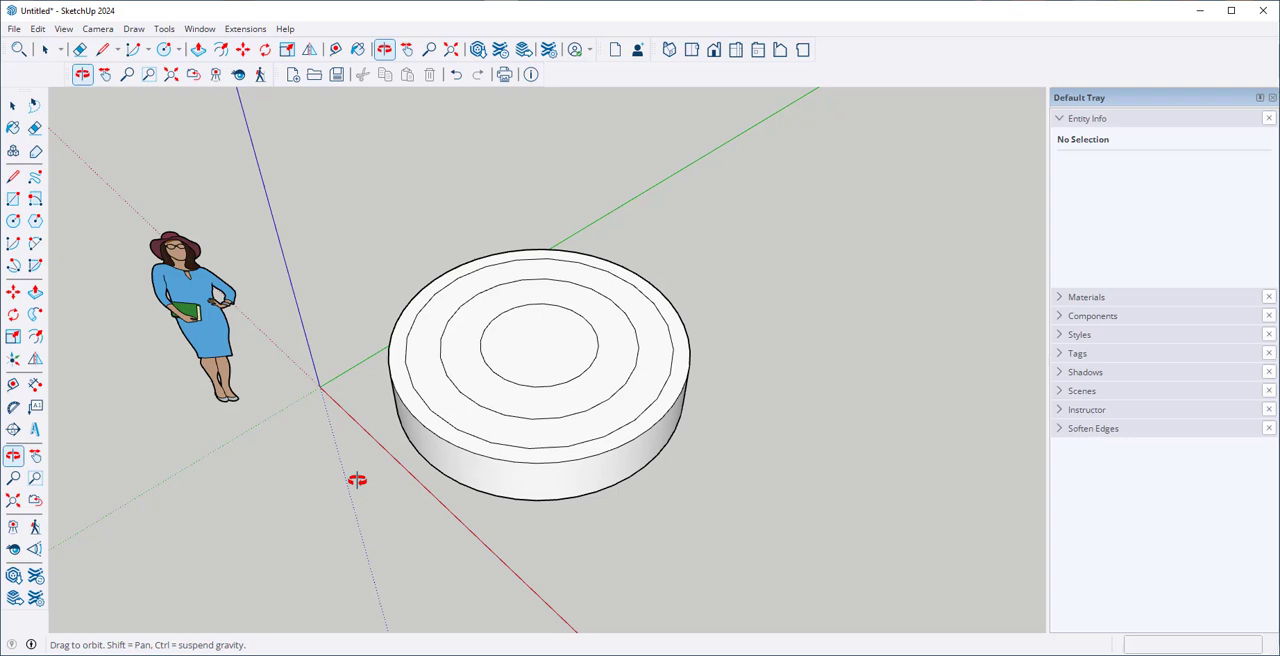
left_click(551, 304)
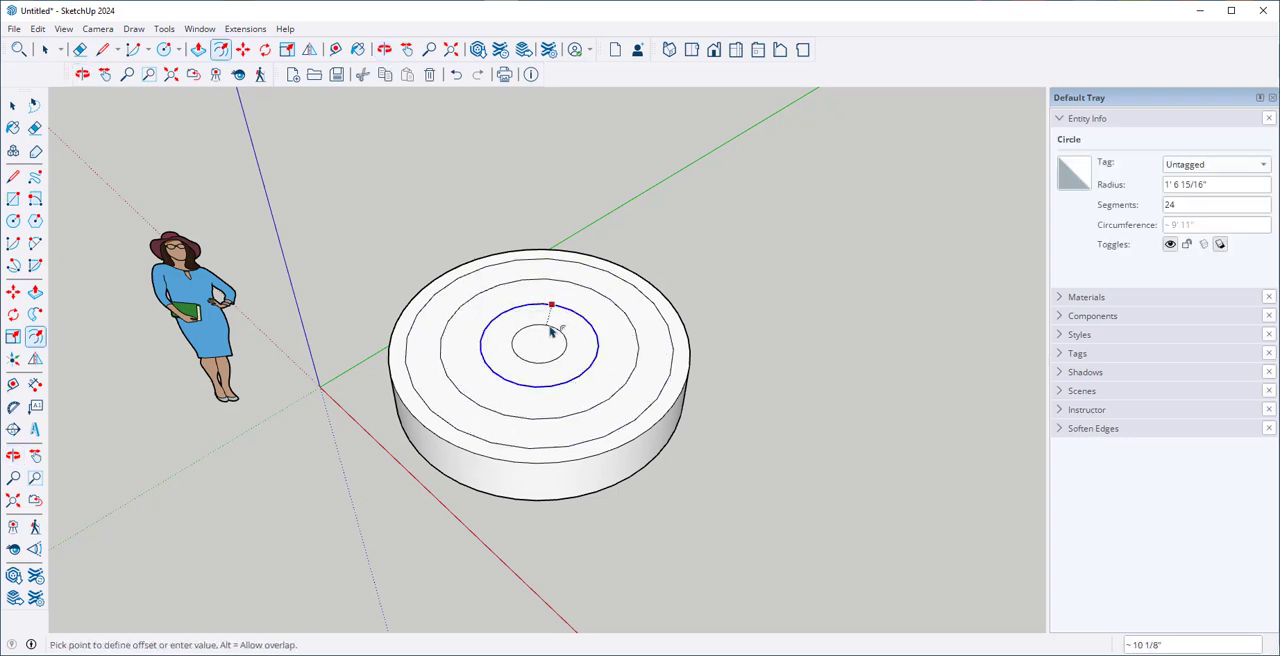
left_click(551, 327)
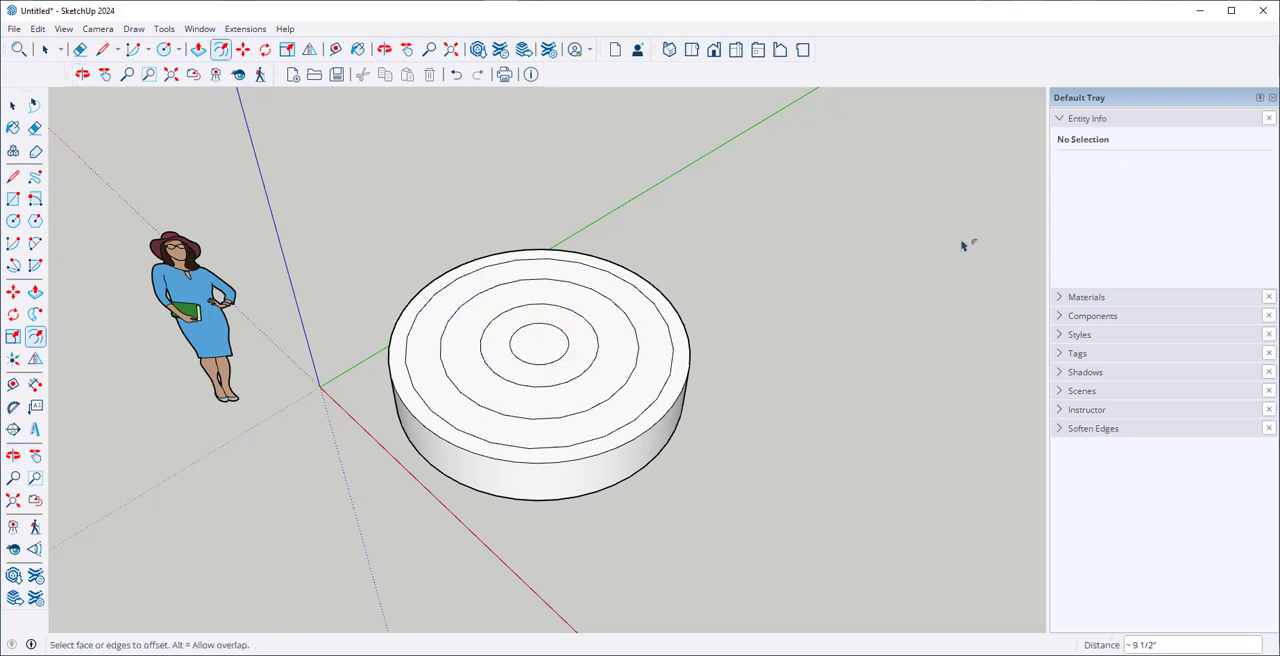
Paint the central circle red with Color A05 from the Colors material collection.
left_click(1060, 119)
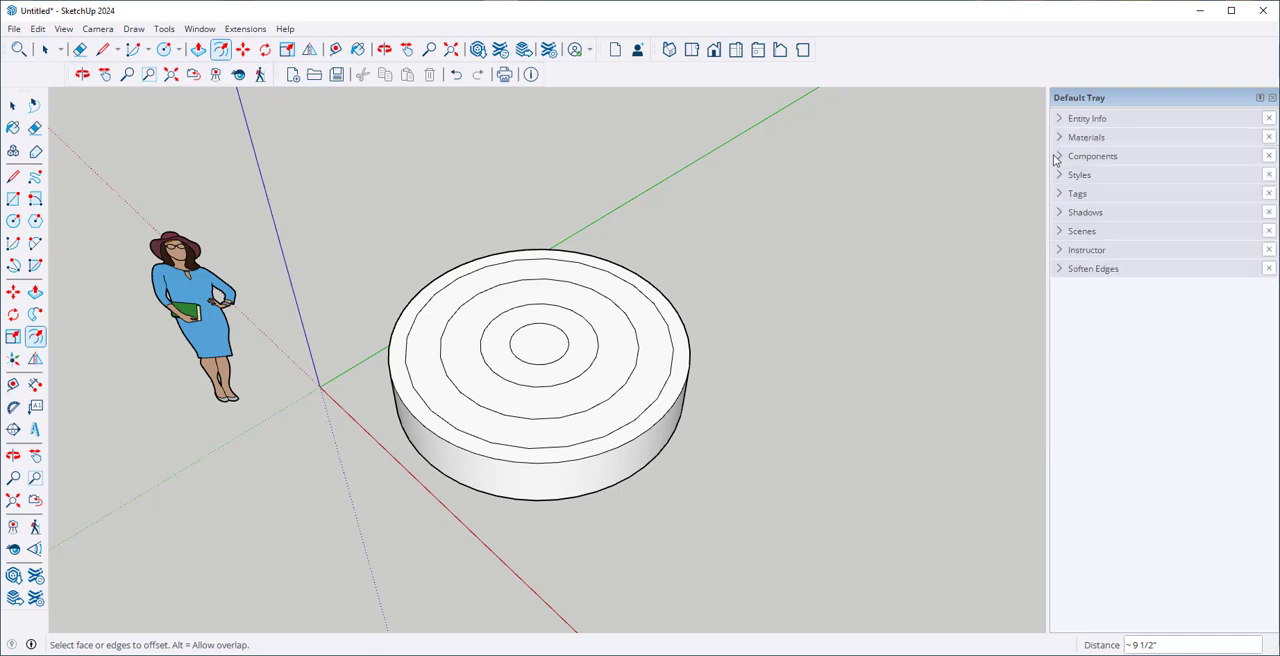
left_click(1059, 136)
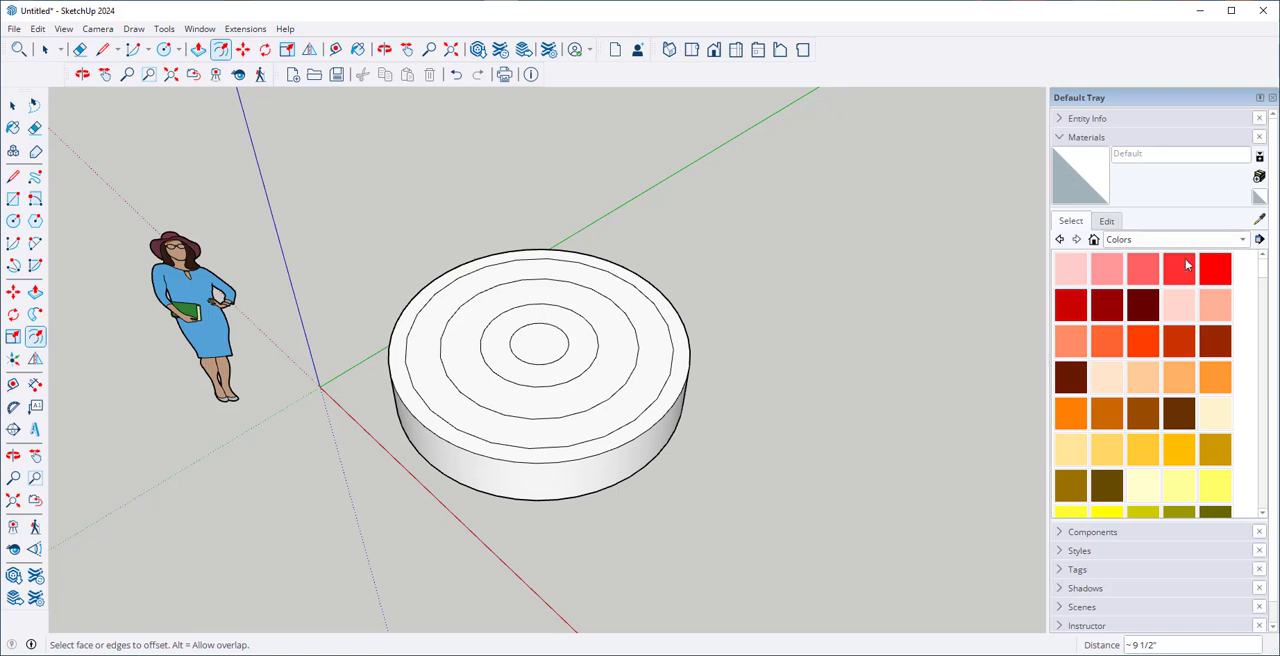
left_click(1243, 240)
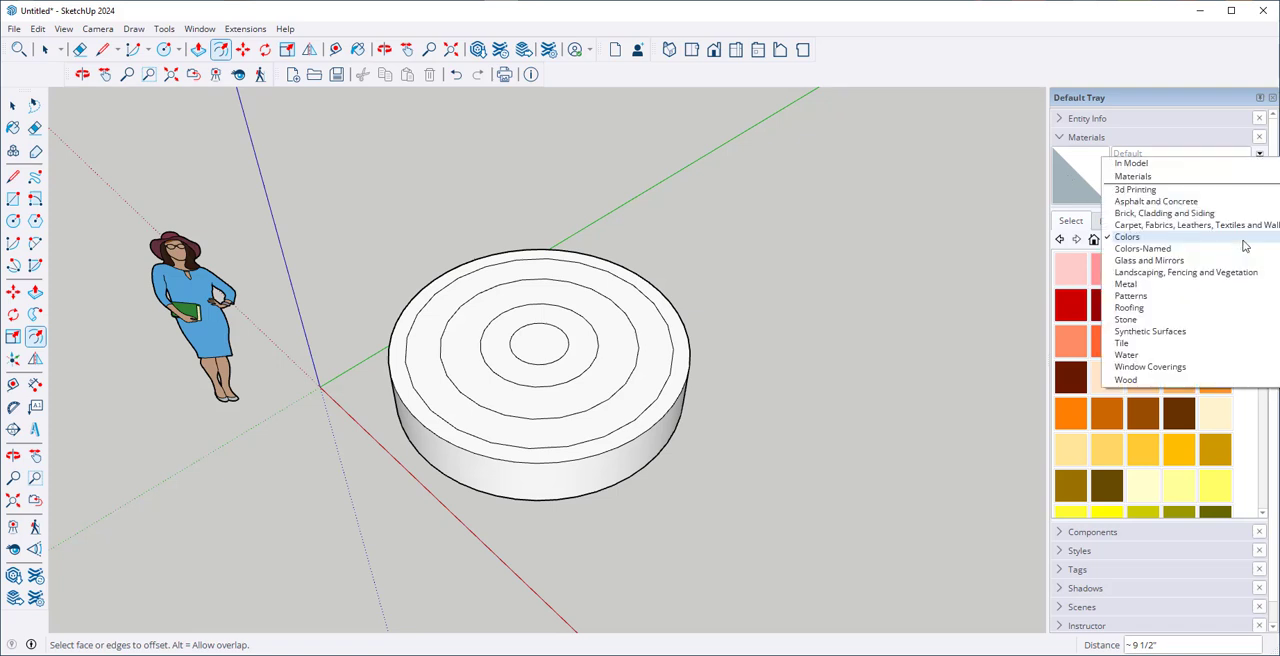
left_click(1136, 241)
left_click(1215, 272)
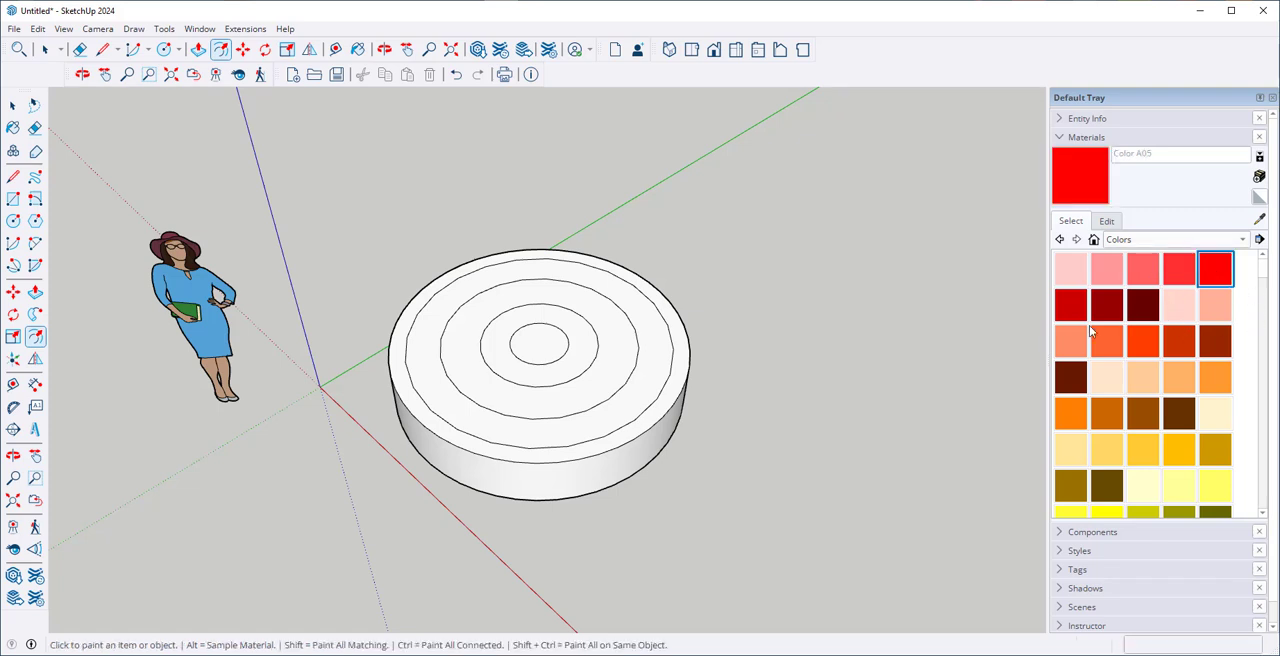
left_click(537, 343)
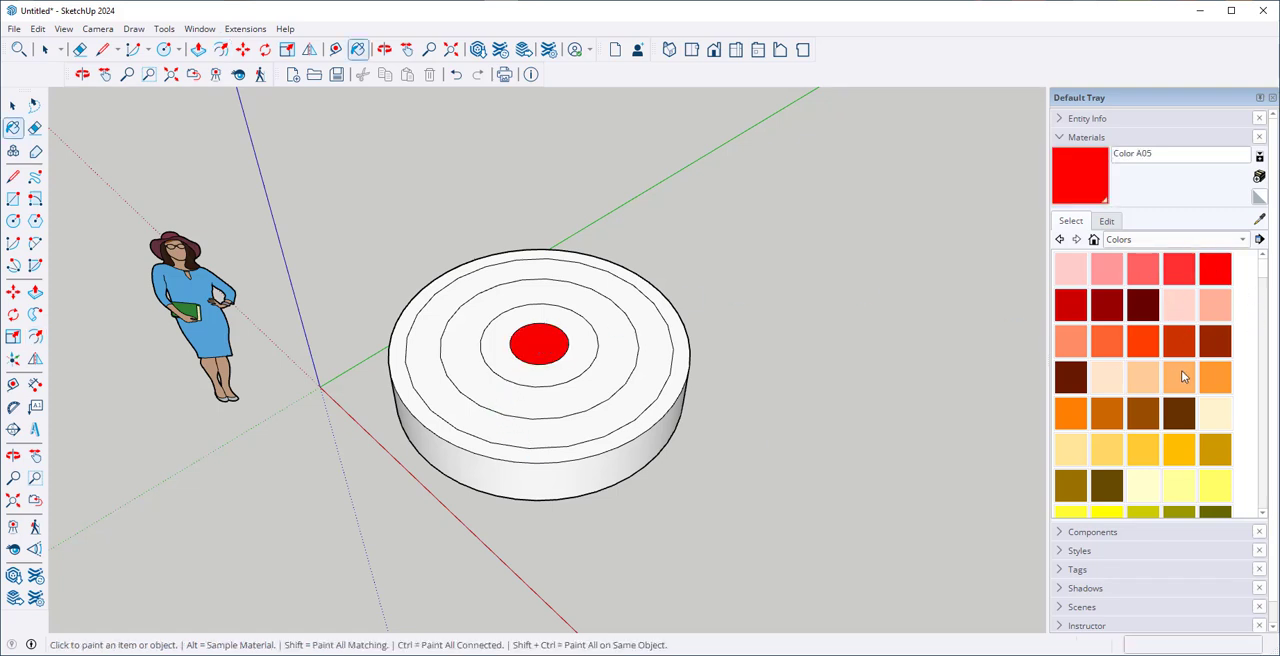
Paint the ring around the red centre yellow with Color E03 and the following ring green with Color F04.
scroll(1183, 395, "down", 2)
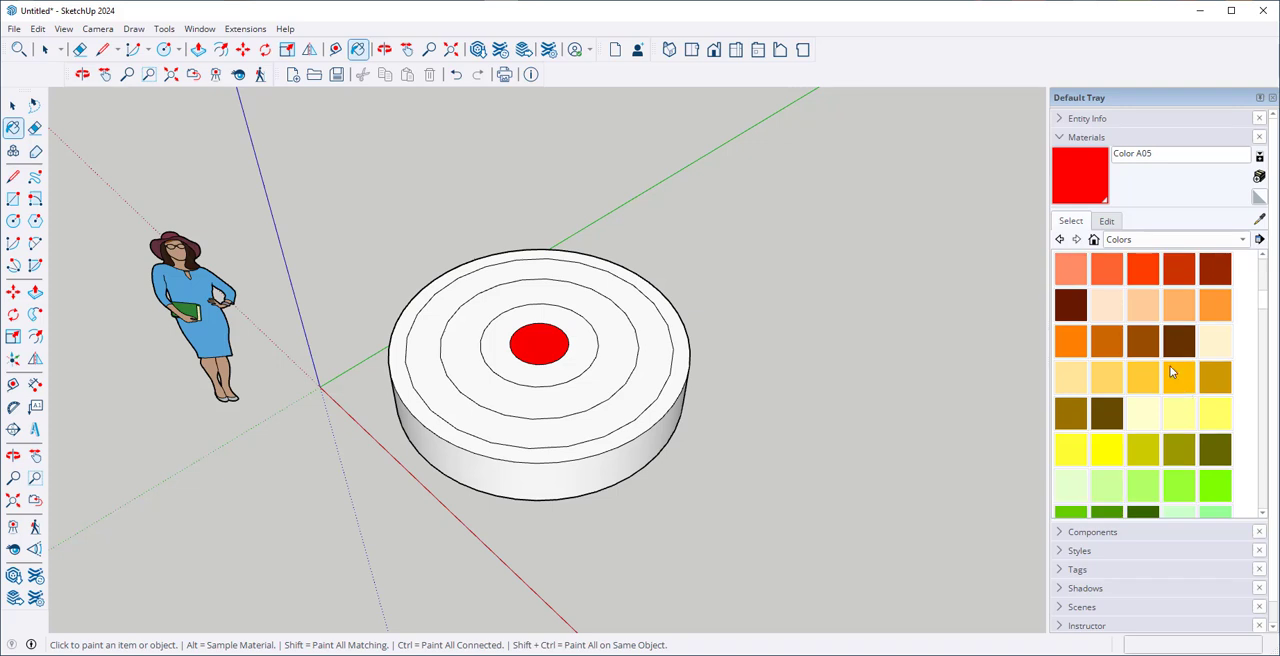
left_click(1215, 413)
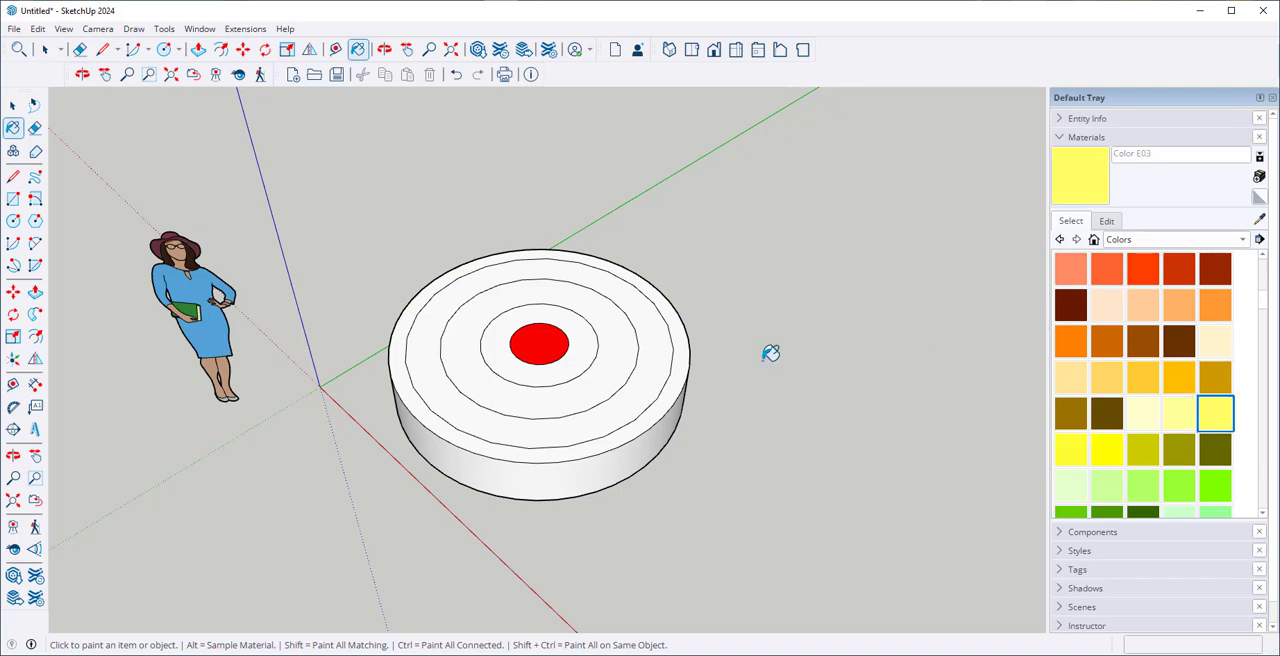
left_click(586, 342)
left_click(1180, 486)
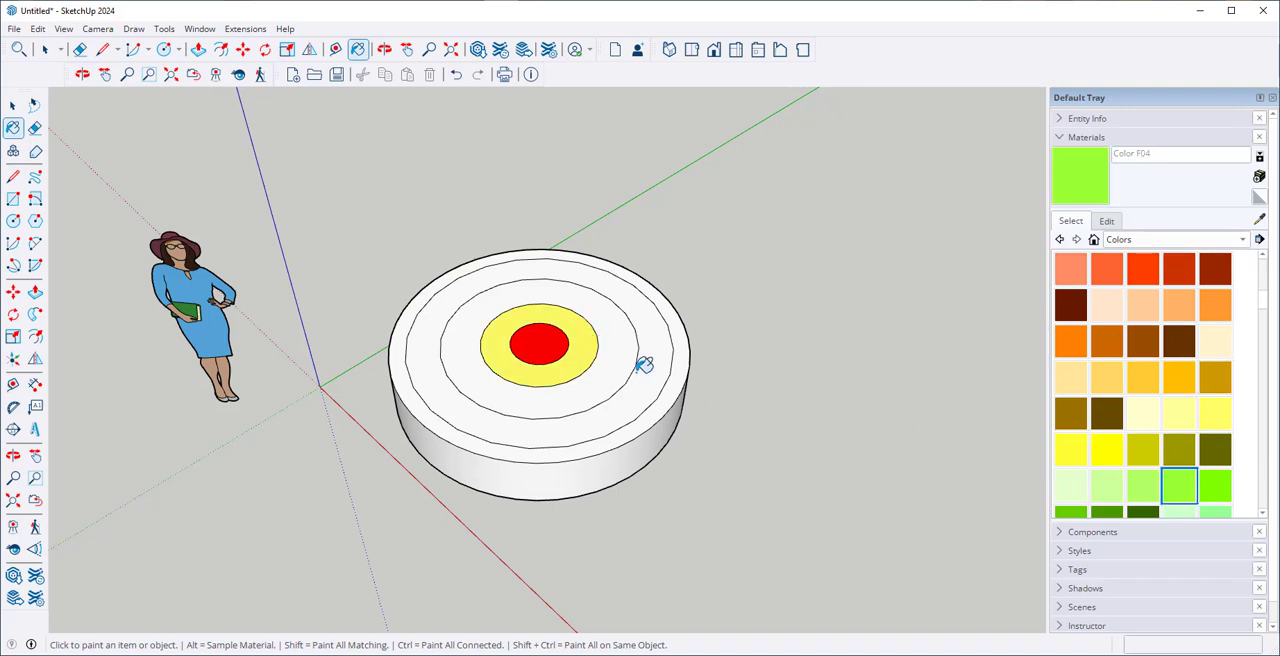
left_click(624, 350)
Paint the ring outside the green one cyan with Color H03 and the outermost ring purple with Color J03.
scroll(1176, 410, "down", 3)
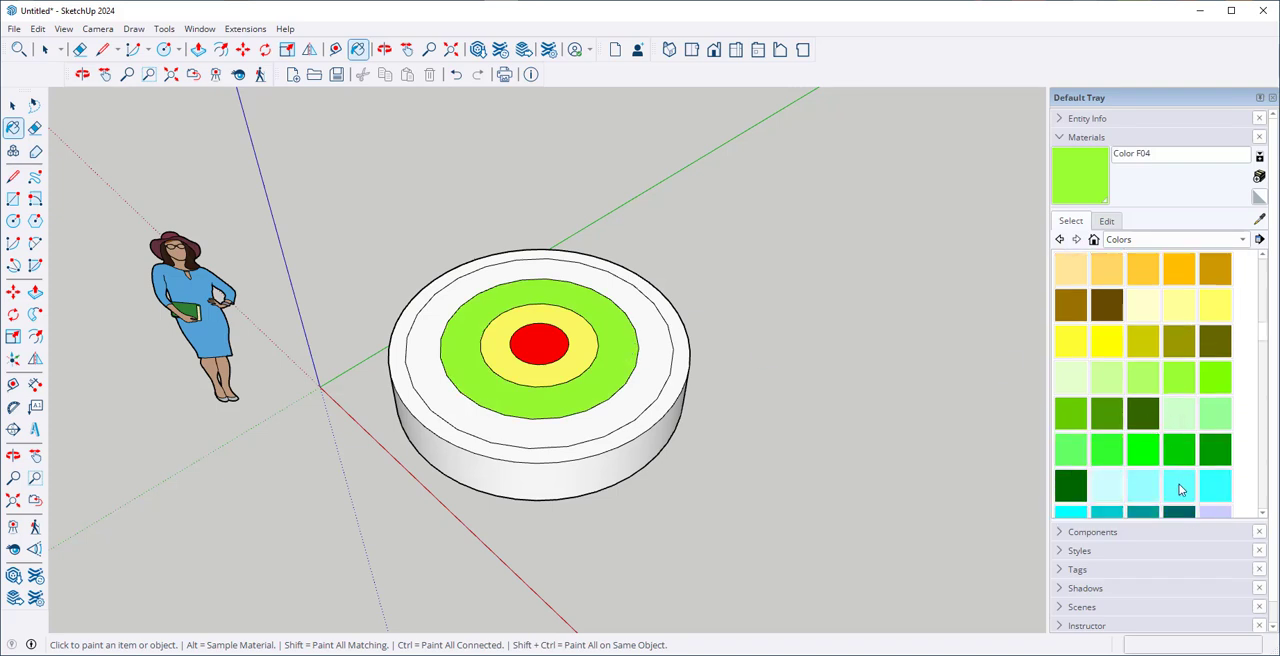
left_click(1180, 487)
left_click(653, 387)
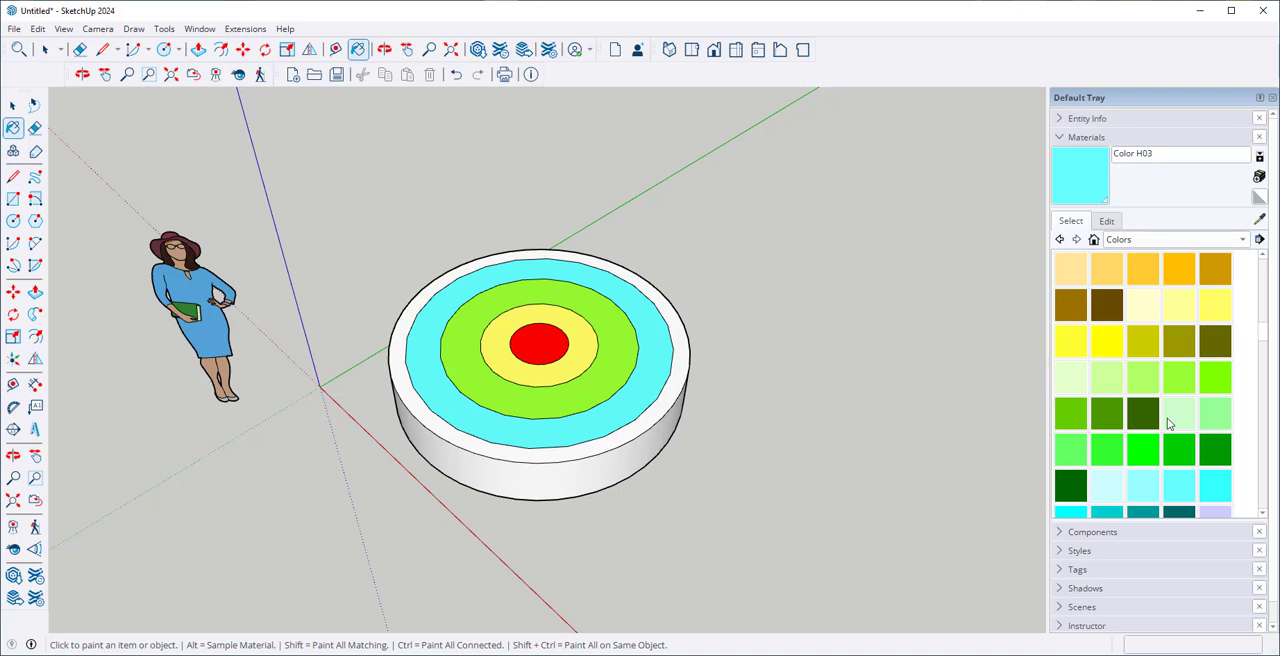
scroll(1170, 424, "down", 3)
left_click(1216, 484)
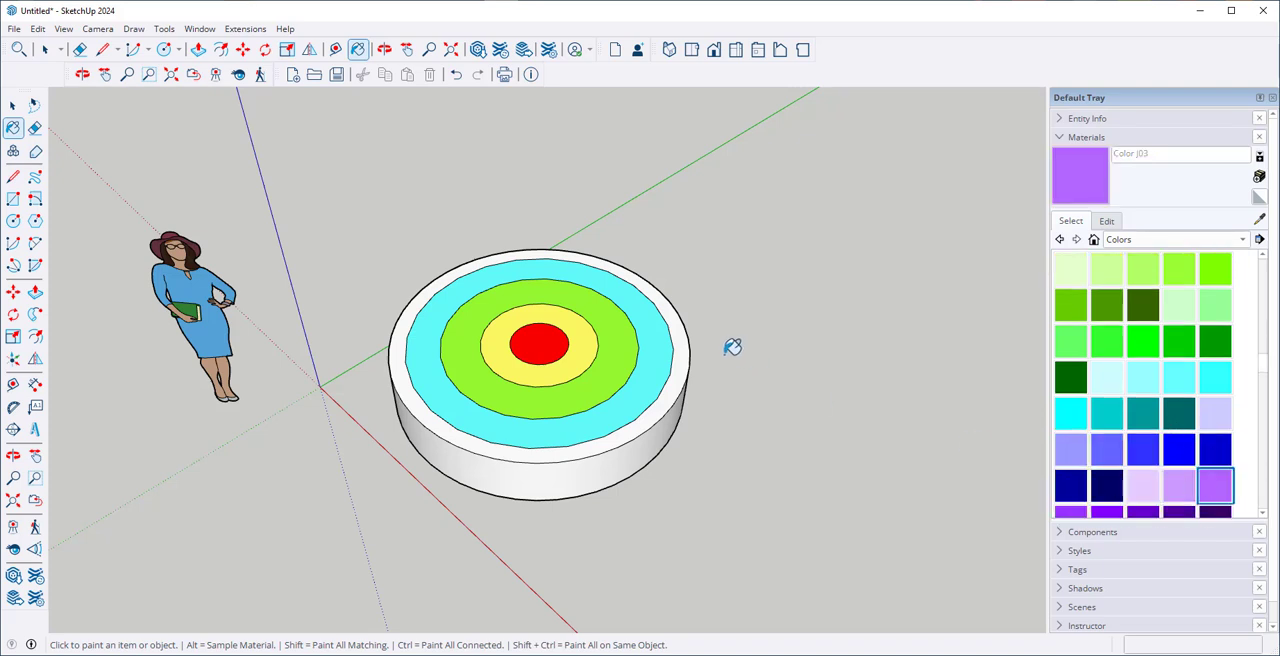
left_click(684, 377)
scroll(764, 399, "down", 1)
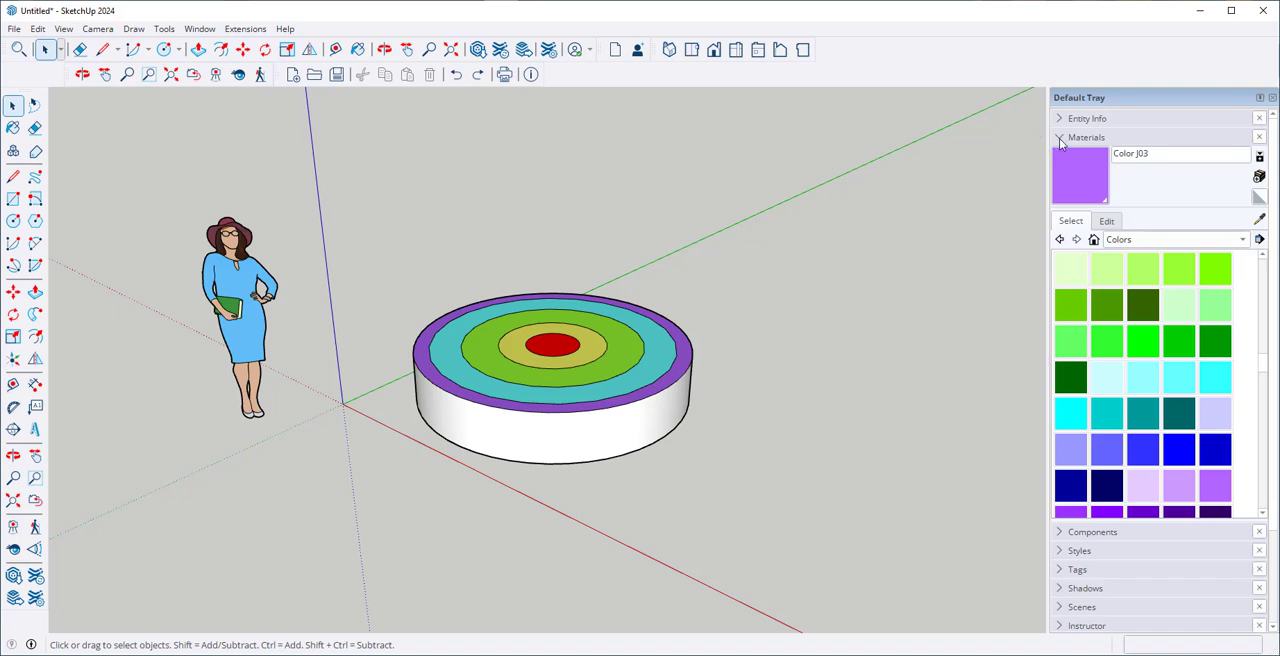
Soften the edges of the whole disc with an angle between normals of 138.4 degrees and smooth normals on.
left_click(1061, 141)
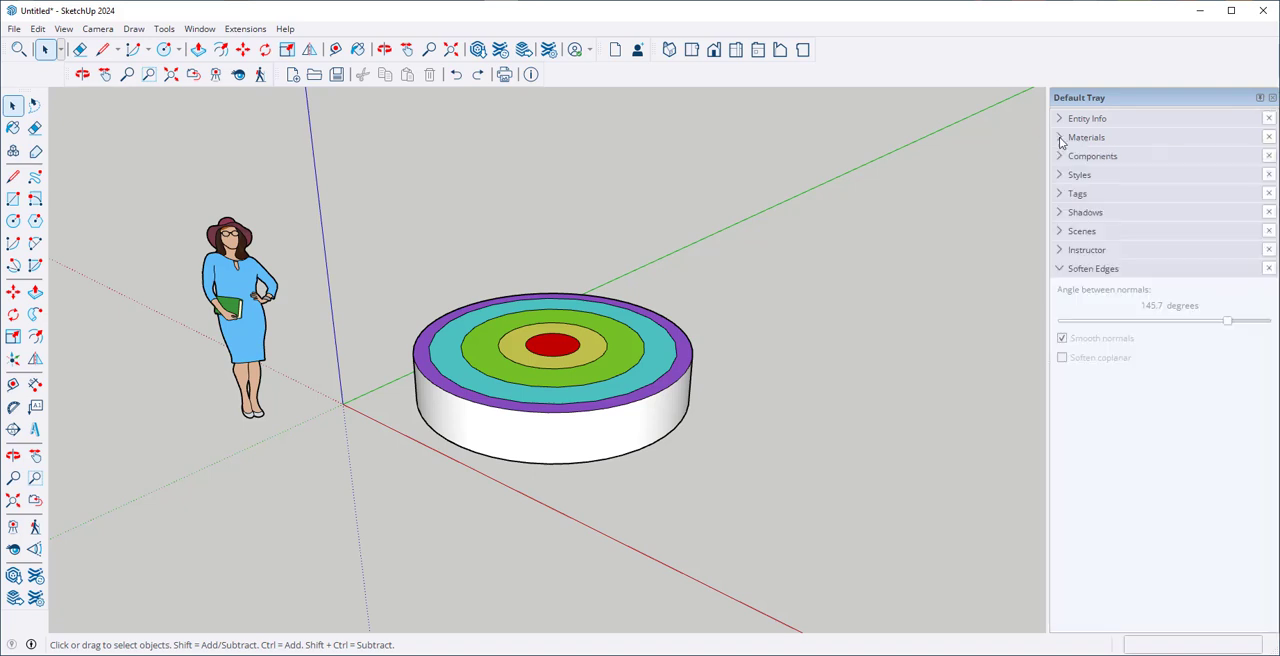
middle_click_drag(920, 414, 900, 430)
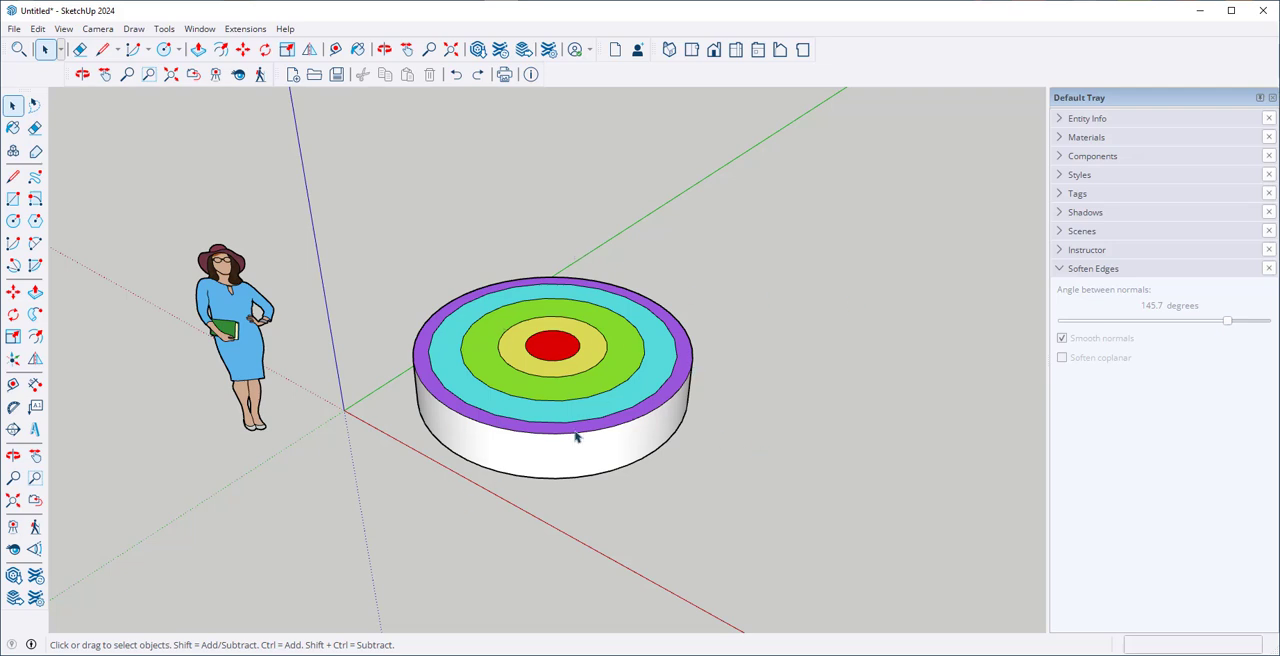
left_click_drag(370, 256, 762, 545)
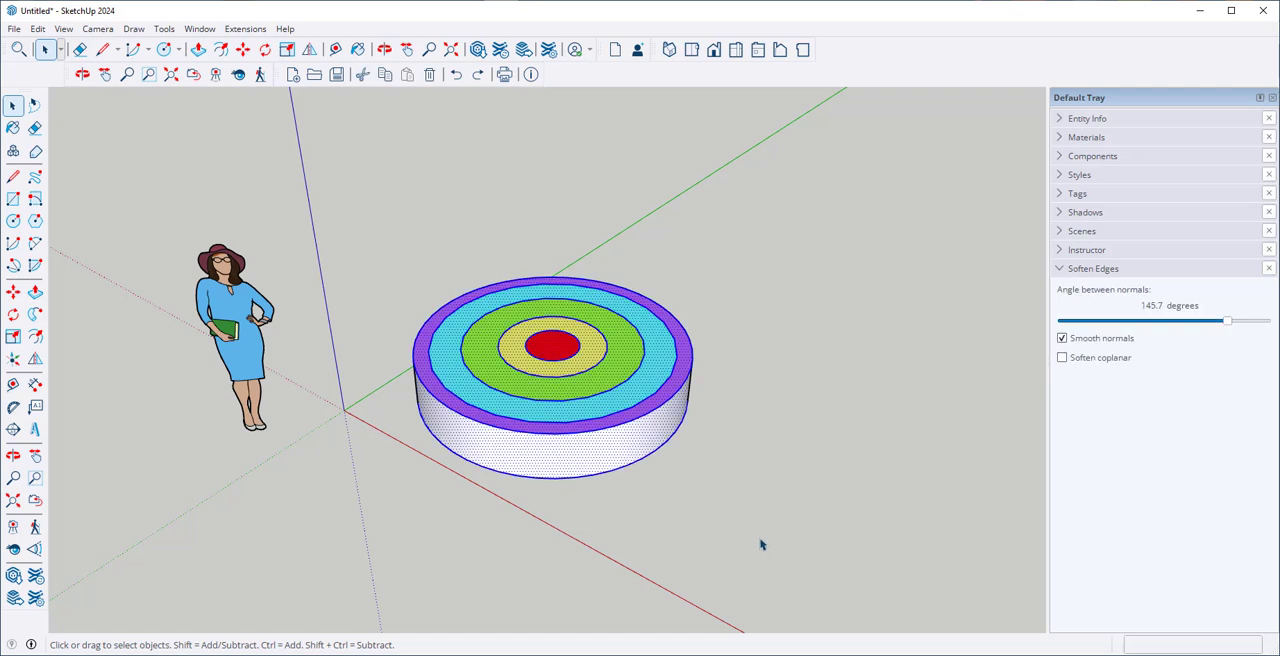
right_click(616, 447)
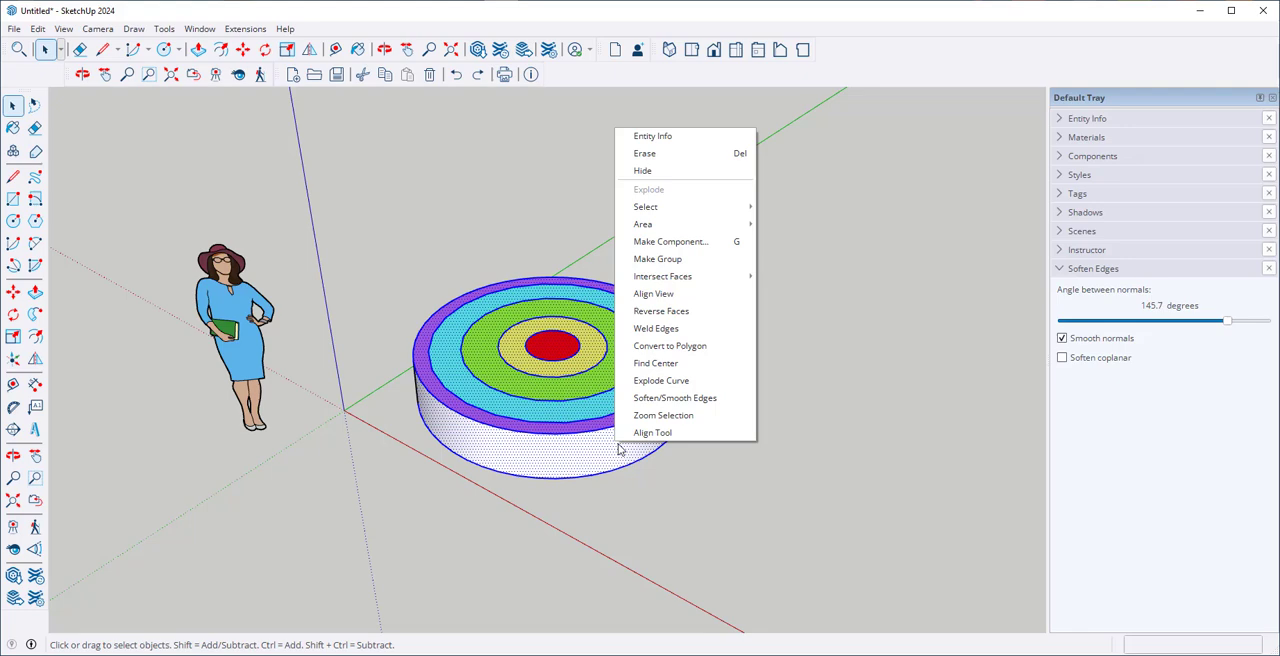
left_click(651, 398)
middle_click_drag(686, 520, 803, 428)
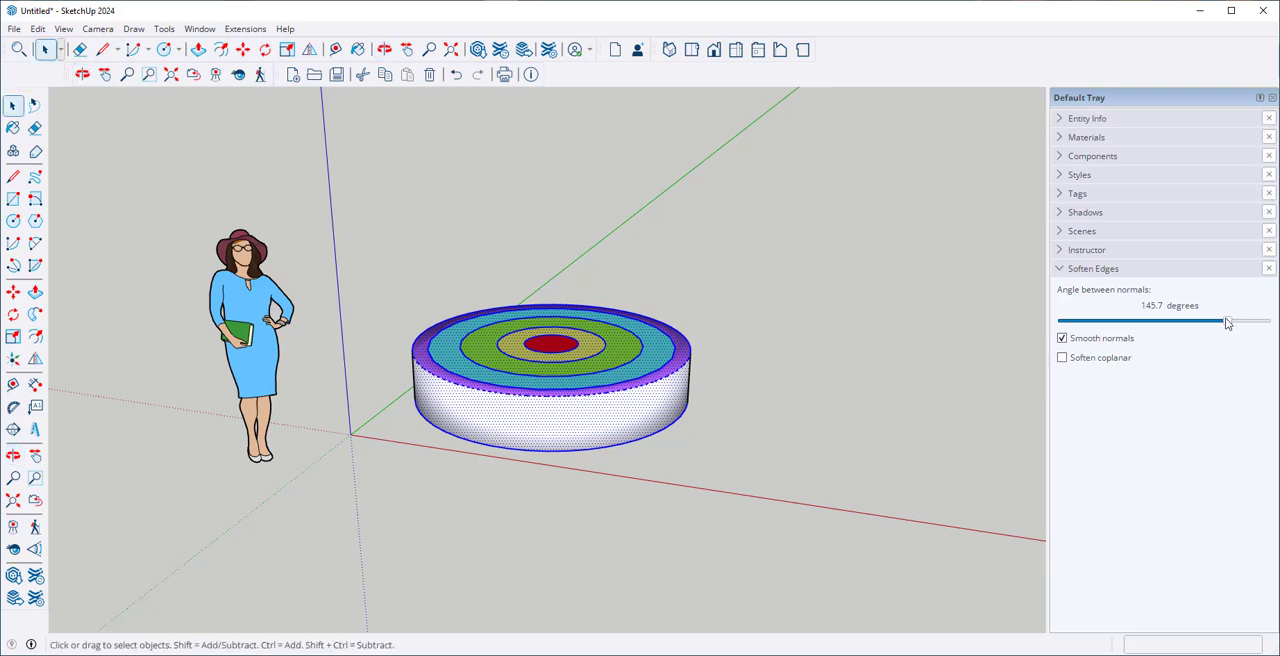
left_click_drag(1227, 322, 1195, 324)
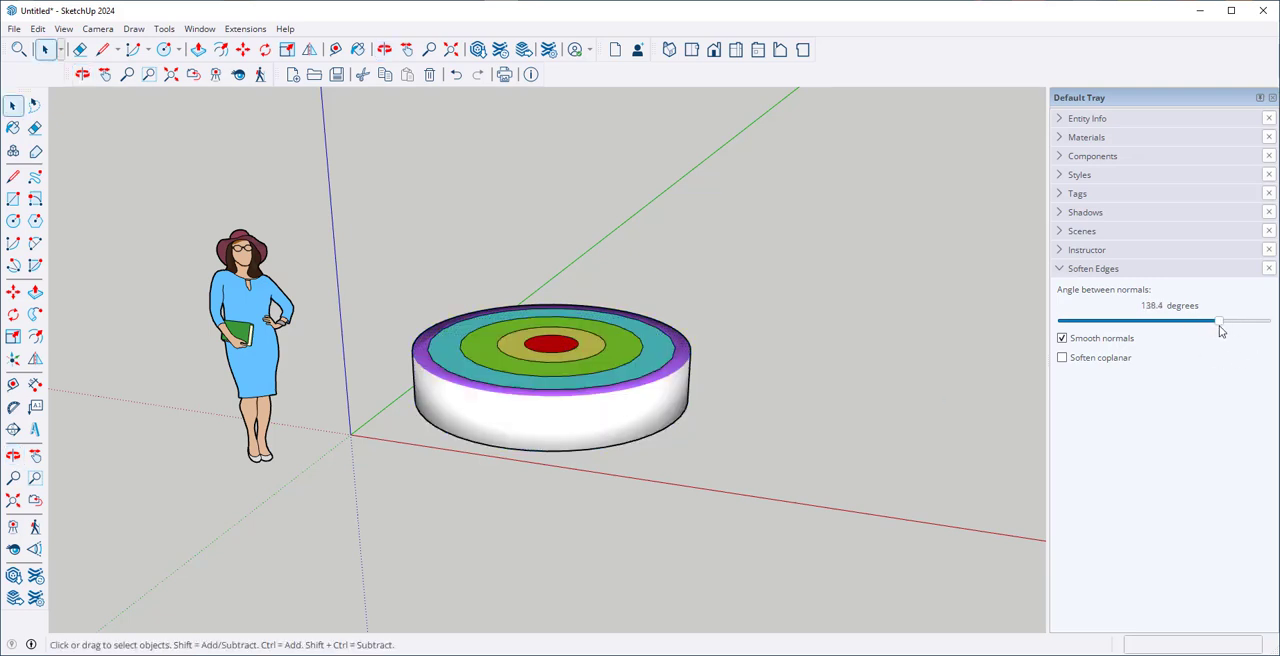
Delete the scale figure of the woman standing beside the disc.
middle_click_drag(794, 474, 789, 579)
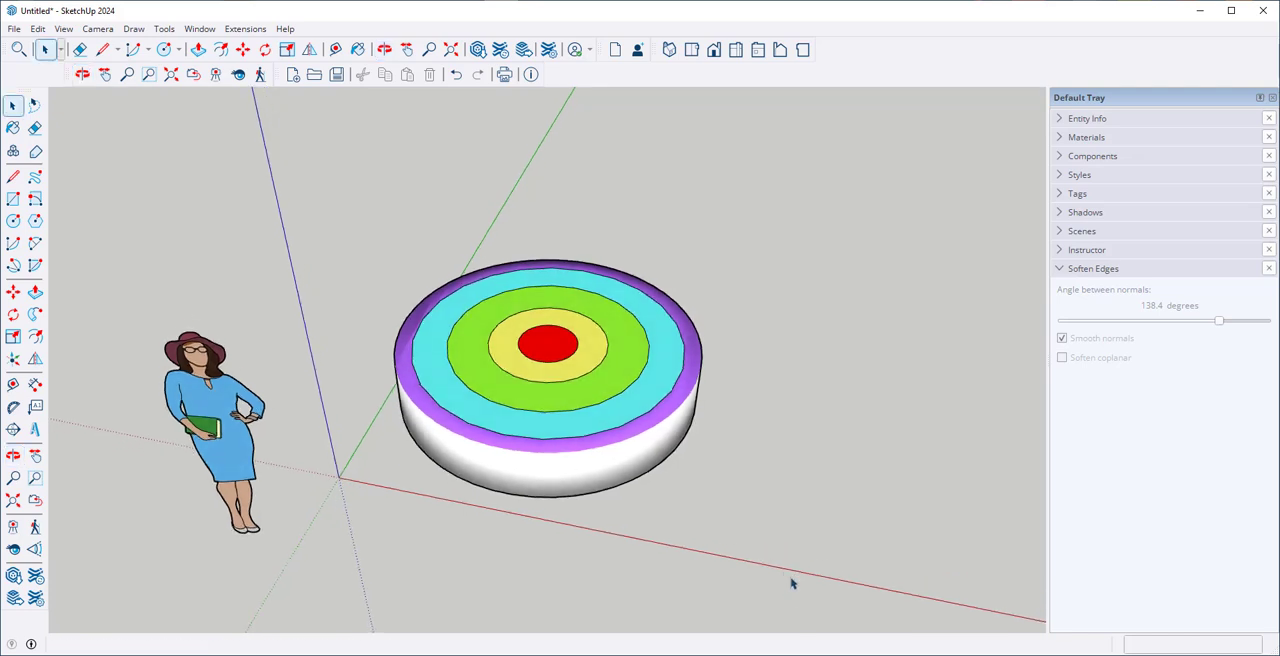
scroll(762, 552, "down", 3)
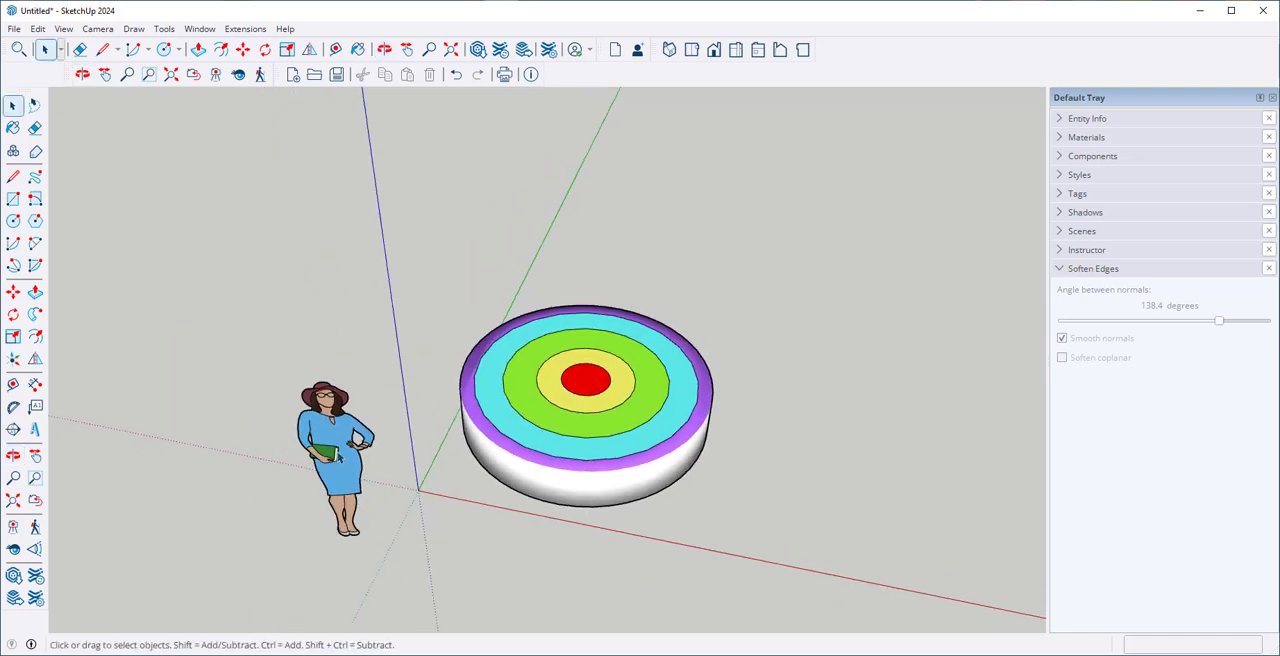
left_click(340, 457)
key("Delete")
scroll(463, 484, "down", 1)
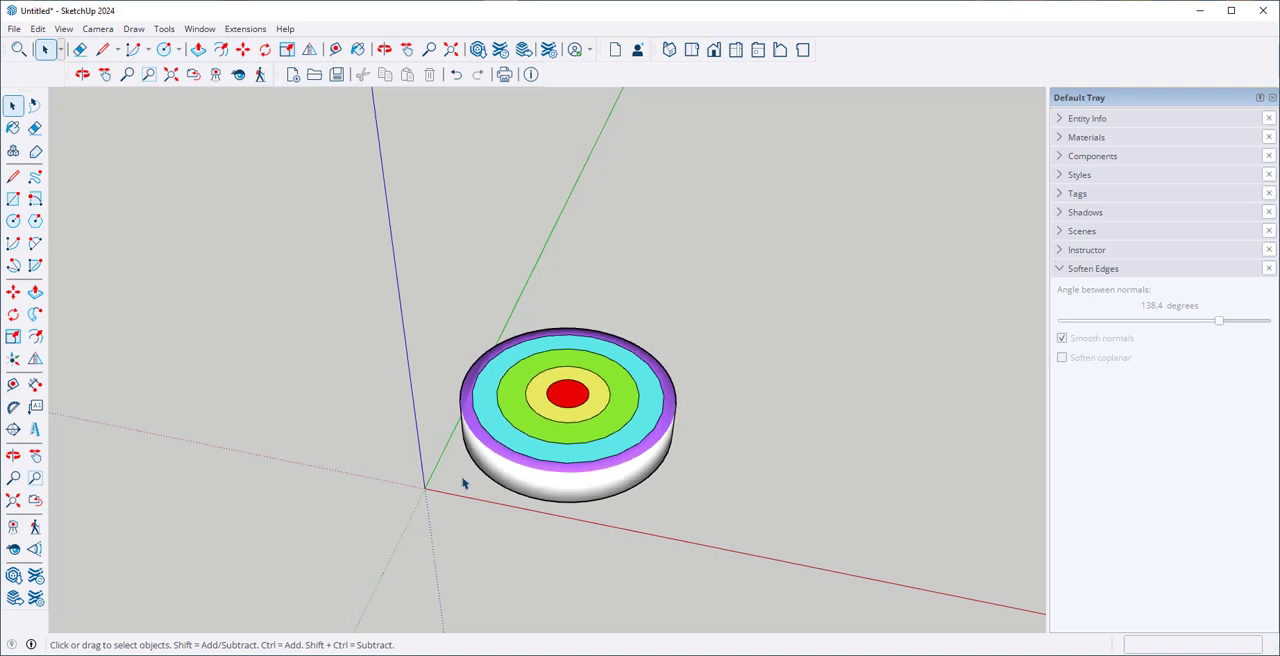
Make the entire disc with its coloured rings into a group.
middle_click_drag(463, 484, 416, 471)
middle_click_drag(523, 423, 437, 448)
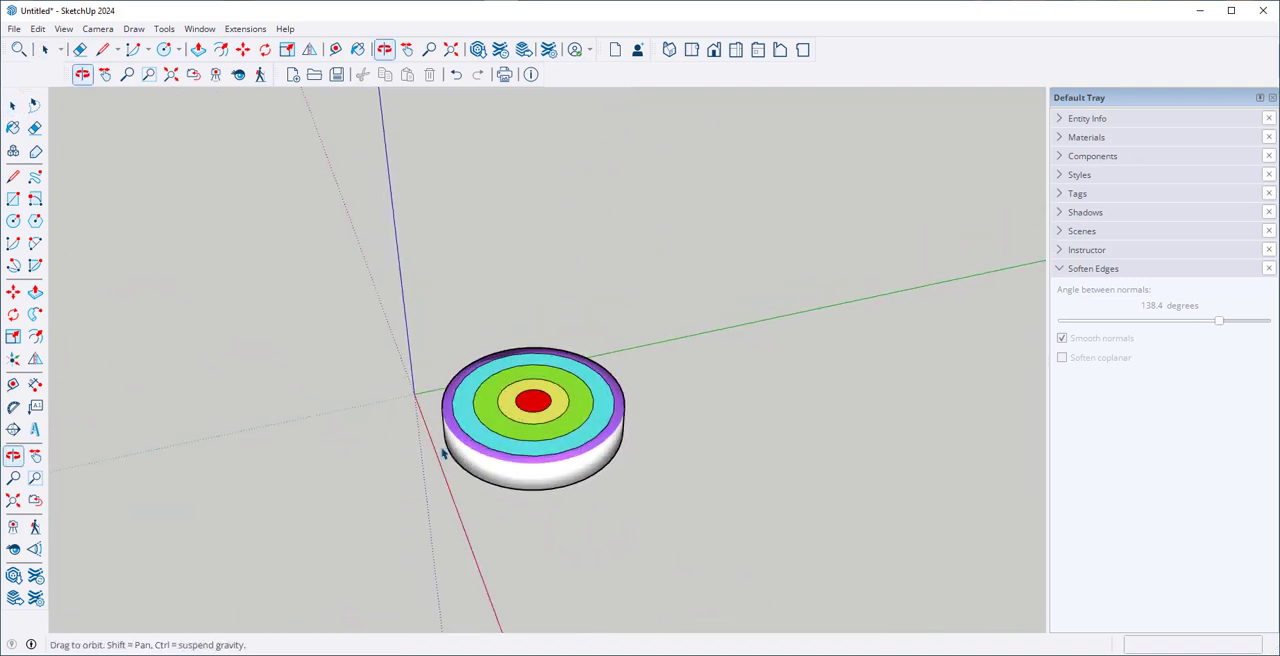
left_click_drag(352, 293, 785, 557)
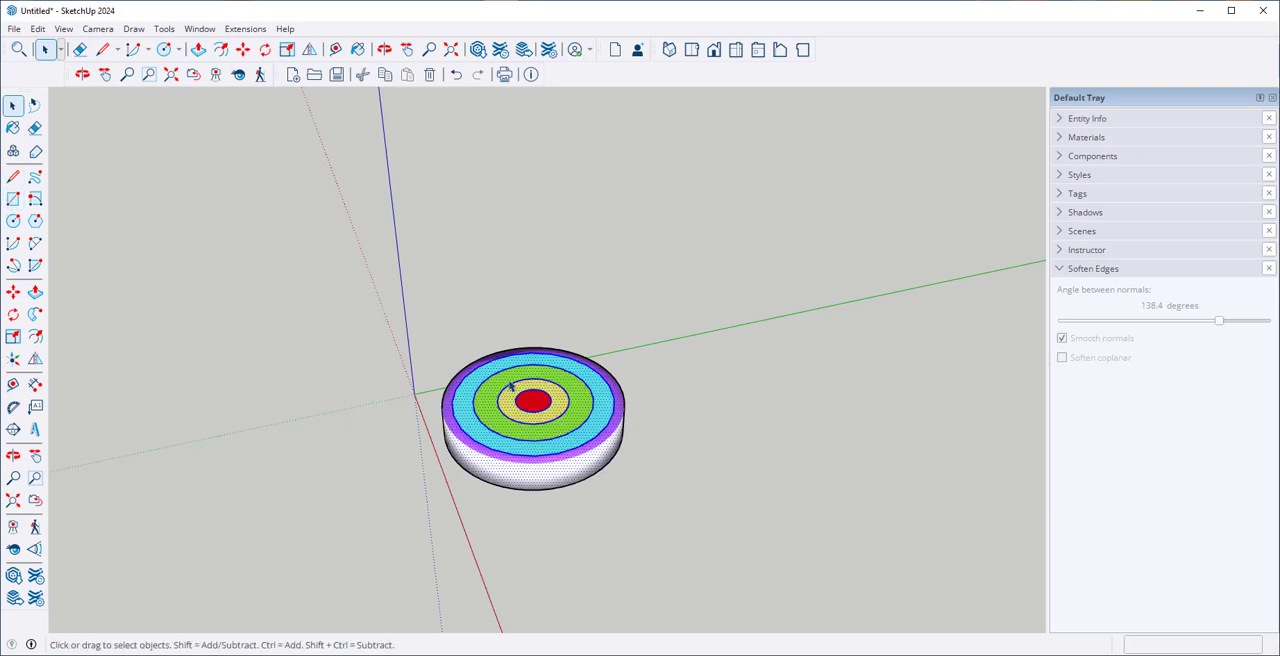
right_click(549, 420)
left_click(592, 550)
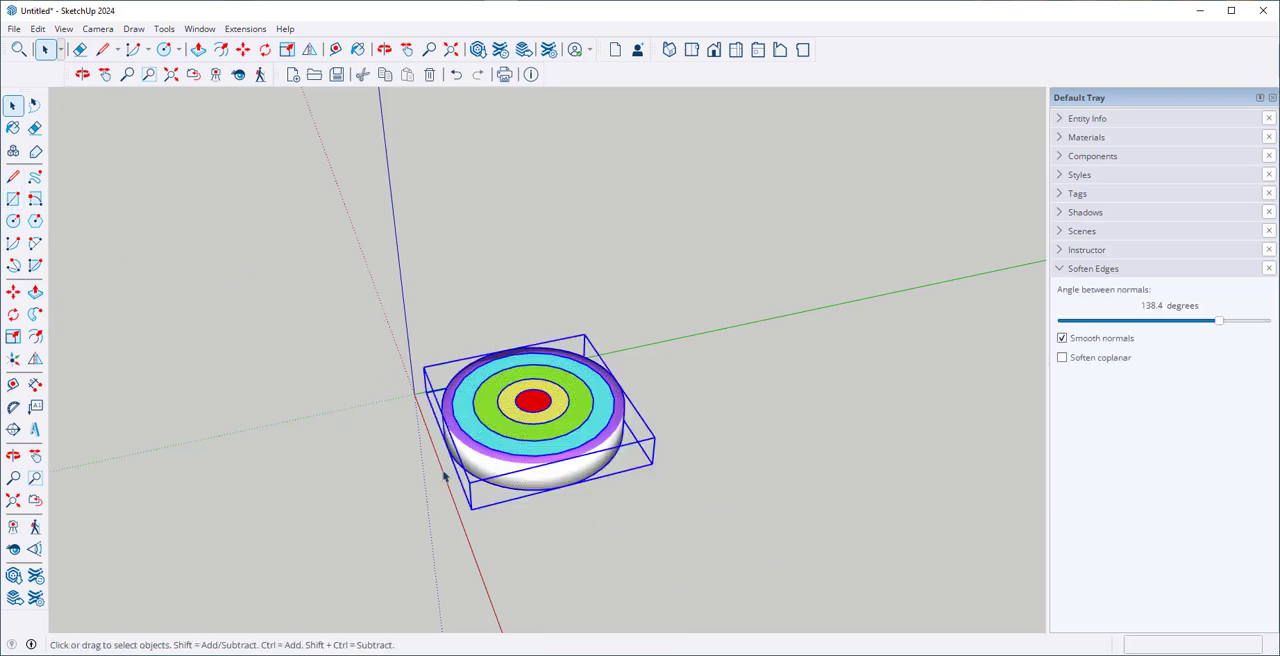
left_click(355, 333)
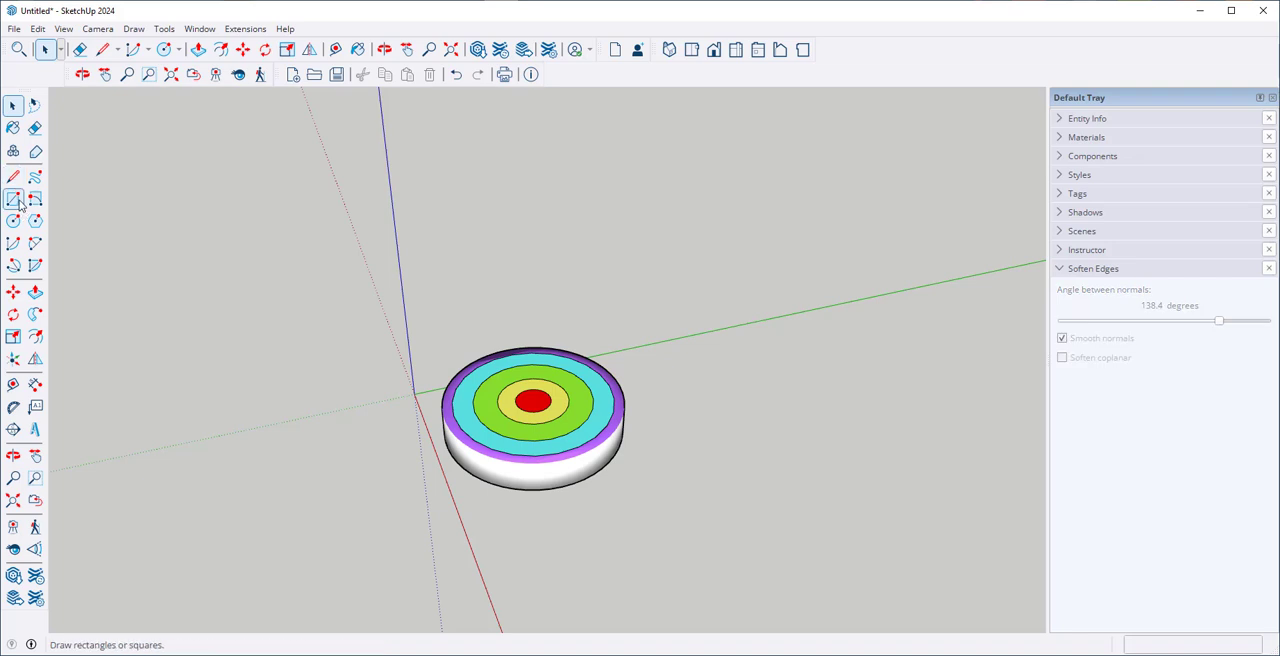
Draw a rectangle about 12' 6" by 14' 1" on the ground plane around the base of the disc.
left_click(13, 199)
left_click(358, 368)
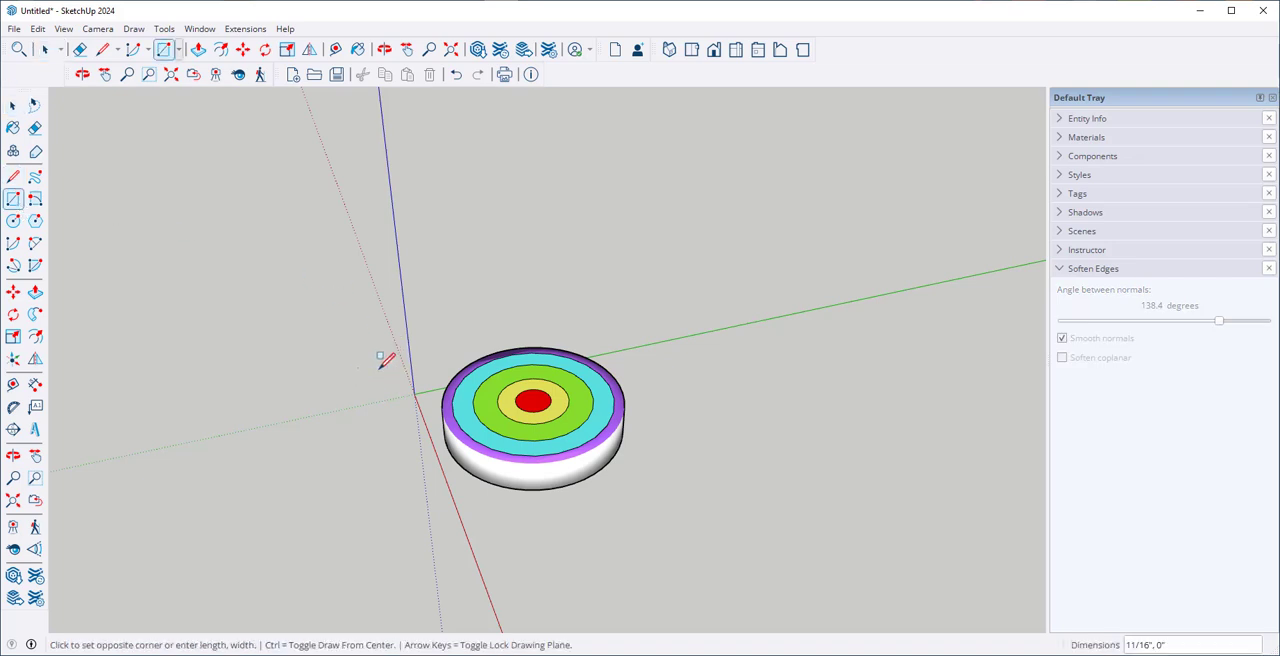
left_click(741, 459)
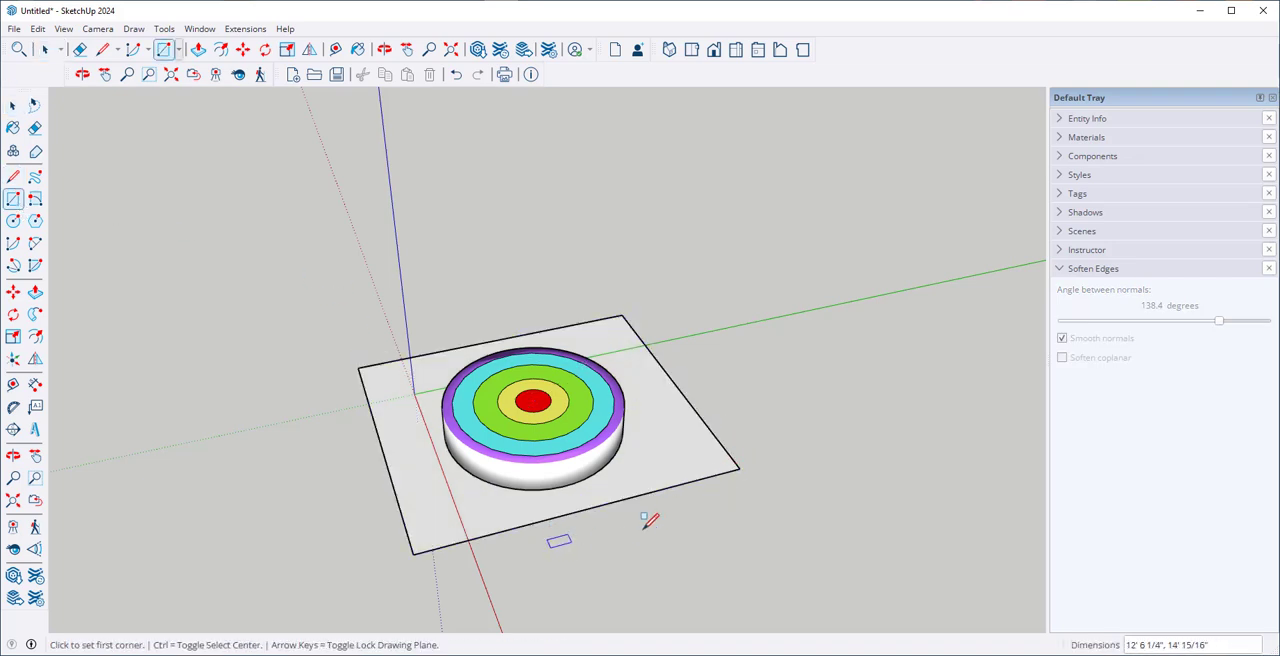
Paint the ground rectangle with Sketchy Lines Wavy 45 A from the Patterns material collection.
middle_click_drag(651, 523, 680, 524)
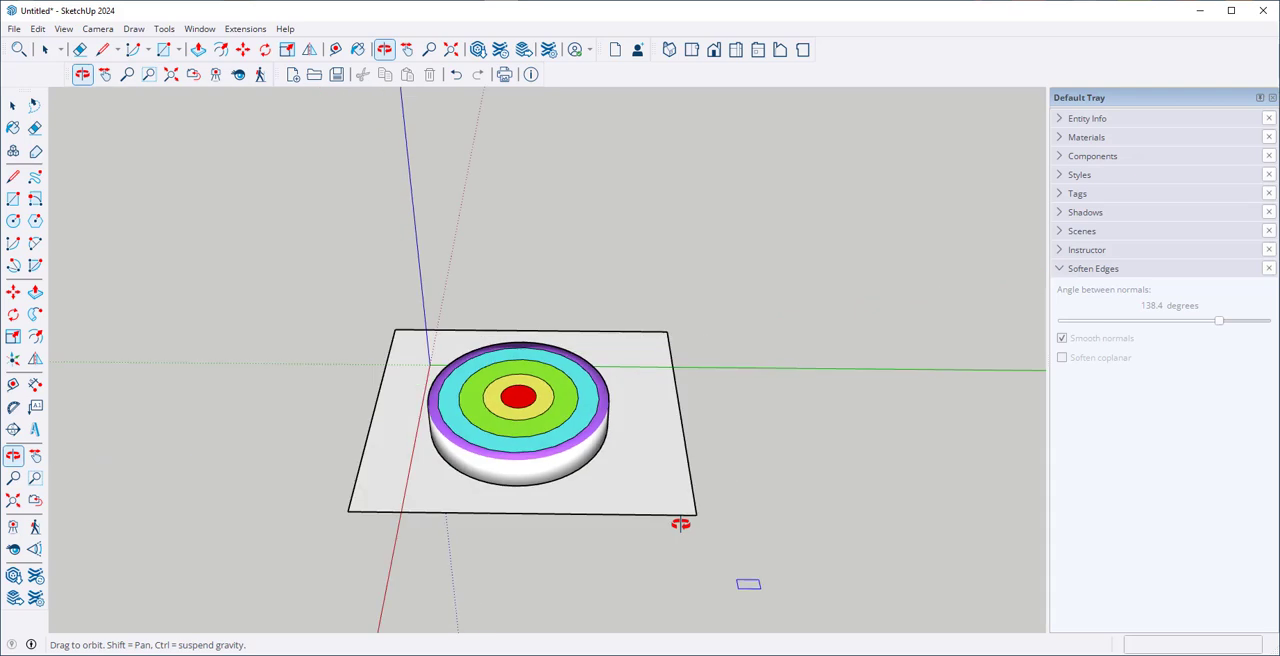
left_click(1059, 135)
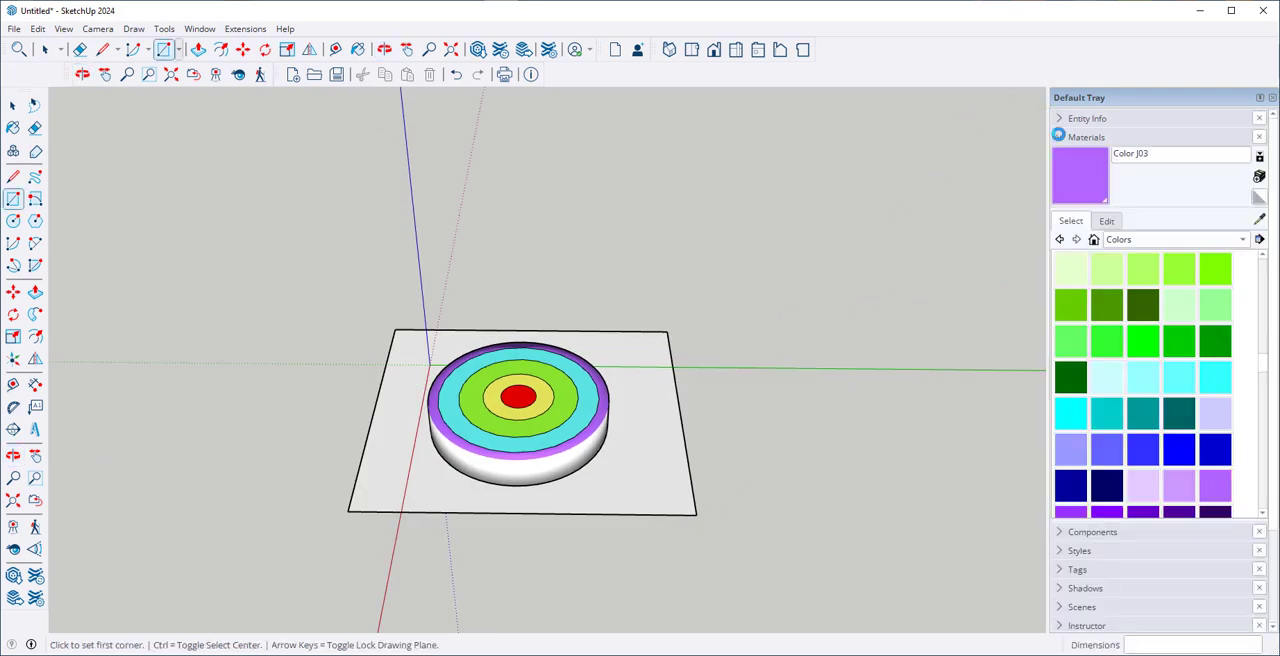
left_click(1245, 243)
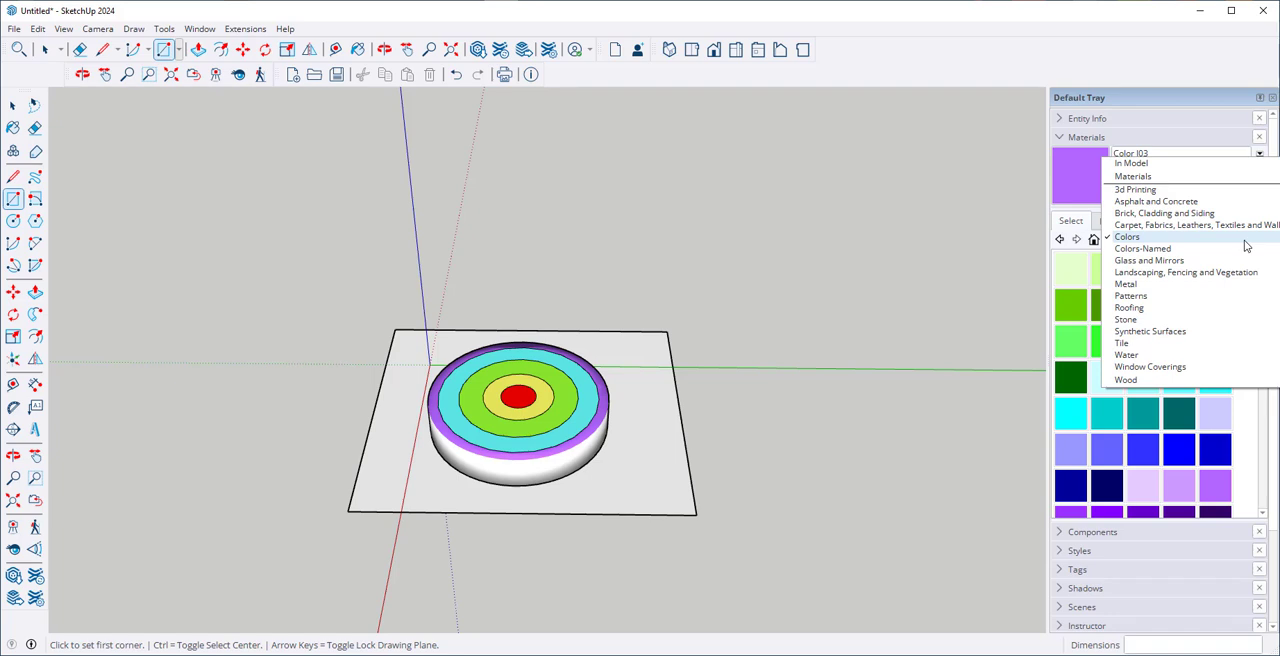
left_click(1140, 296)
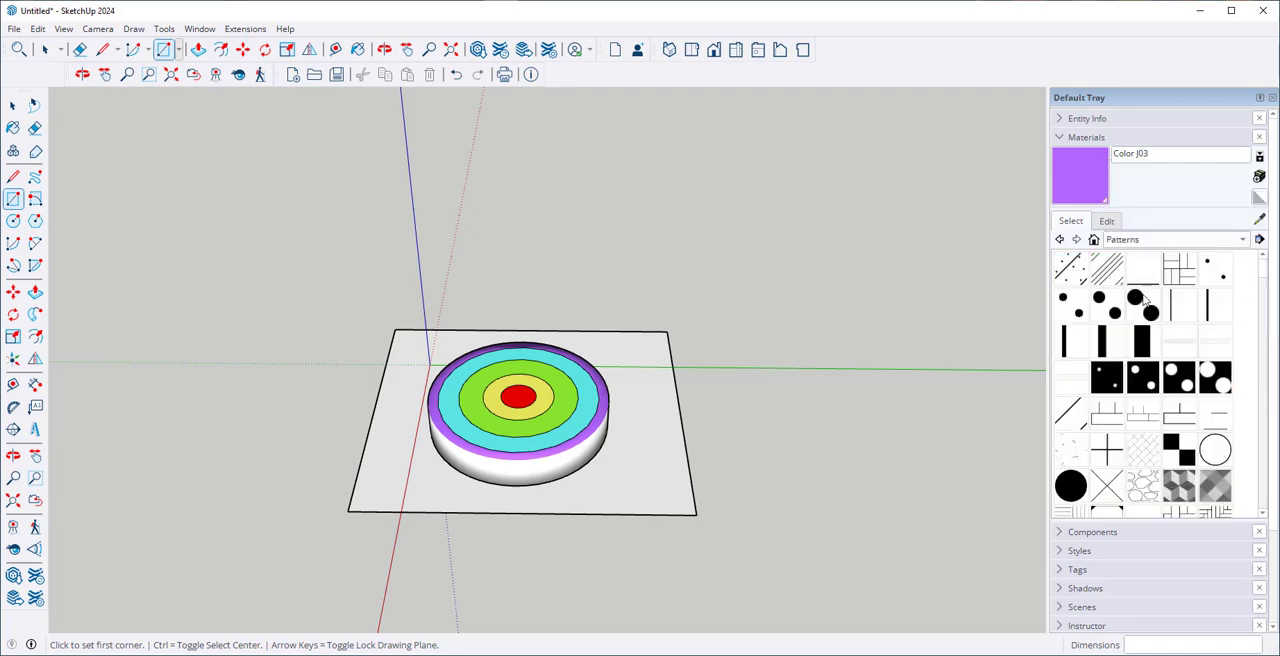
left_click(1142, 450)
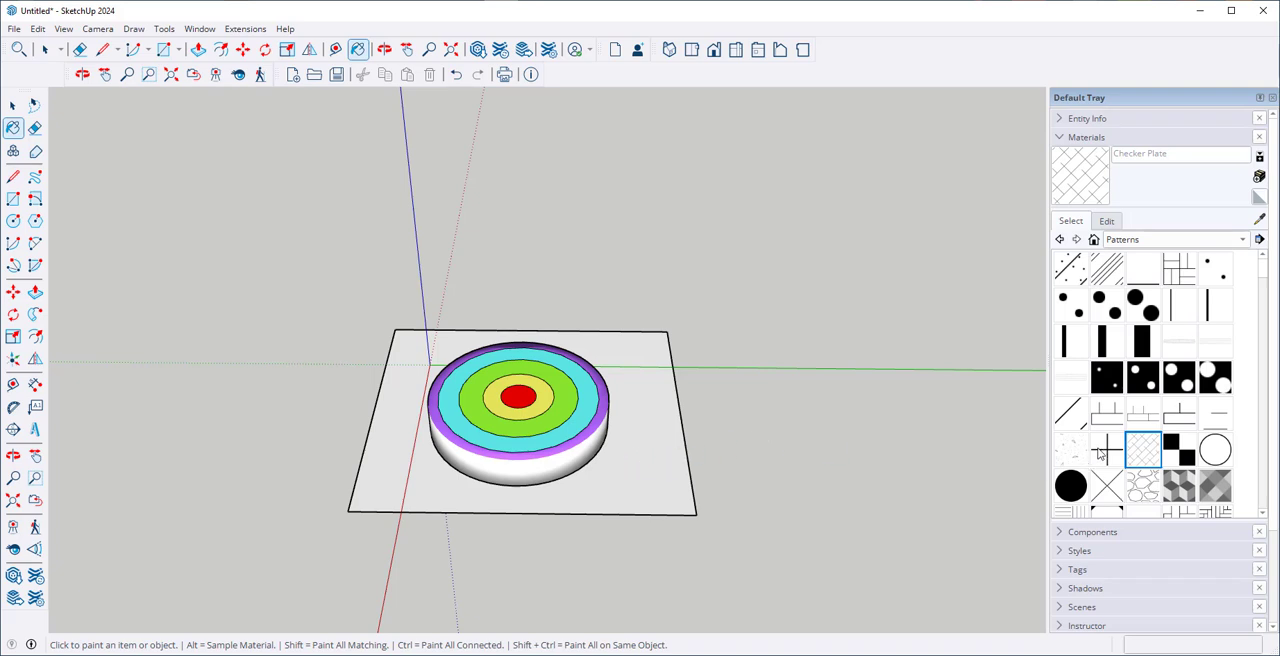
left_click_drag(1265, 285, 1271, 340)
left_click_drag(1271, 364, 1271, 392)
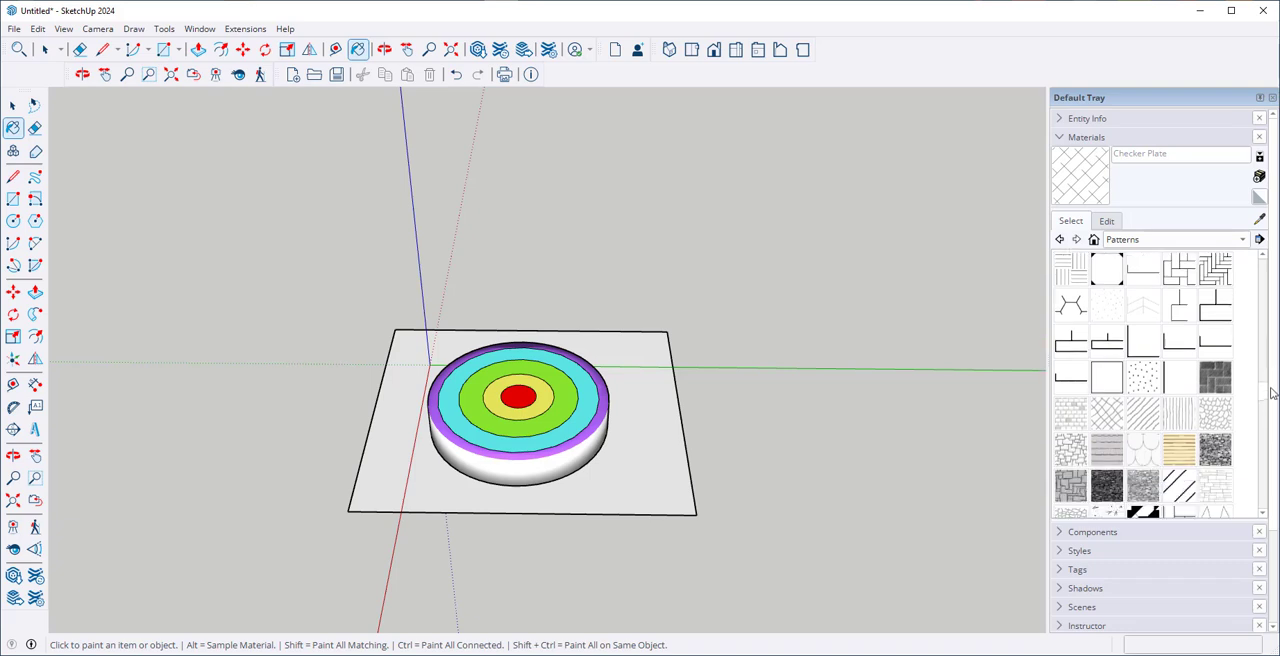
left_click(1143, 418)
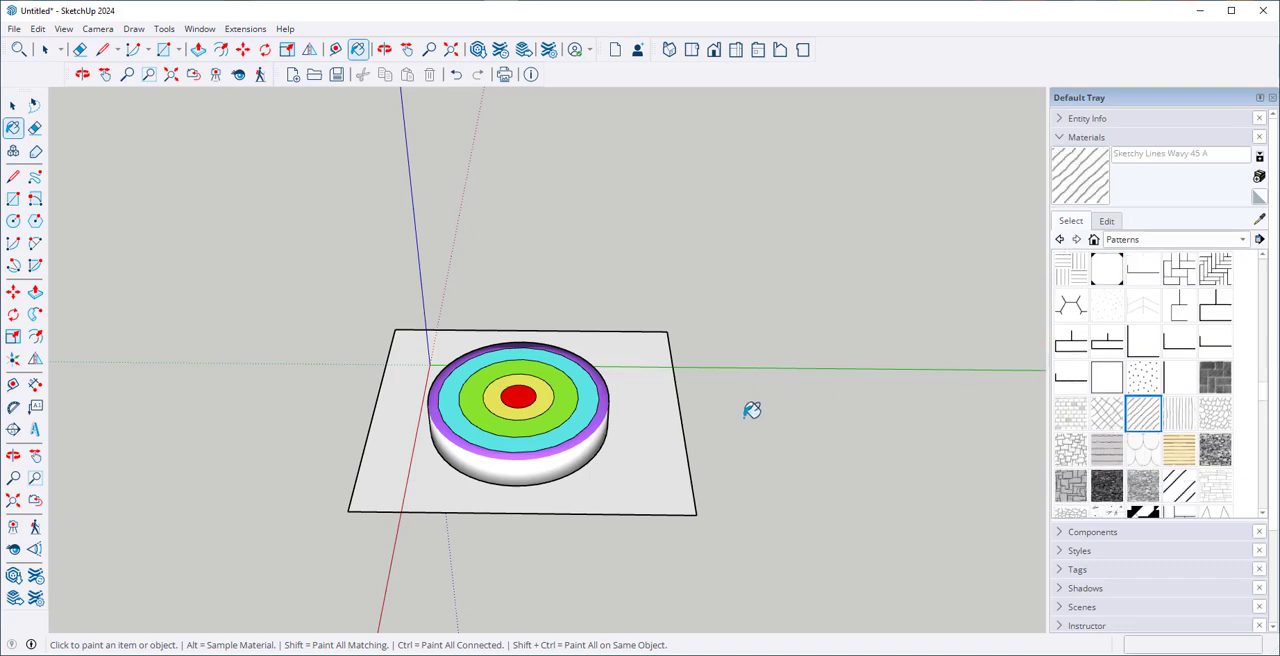
left_click(655, 466)
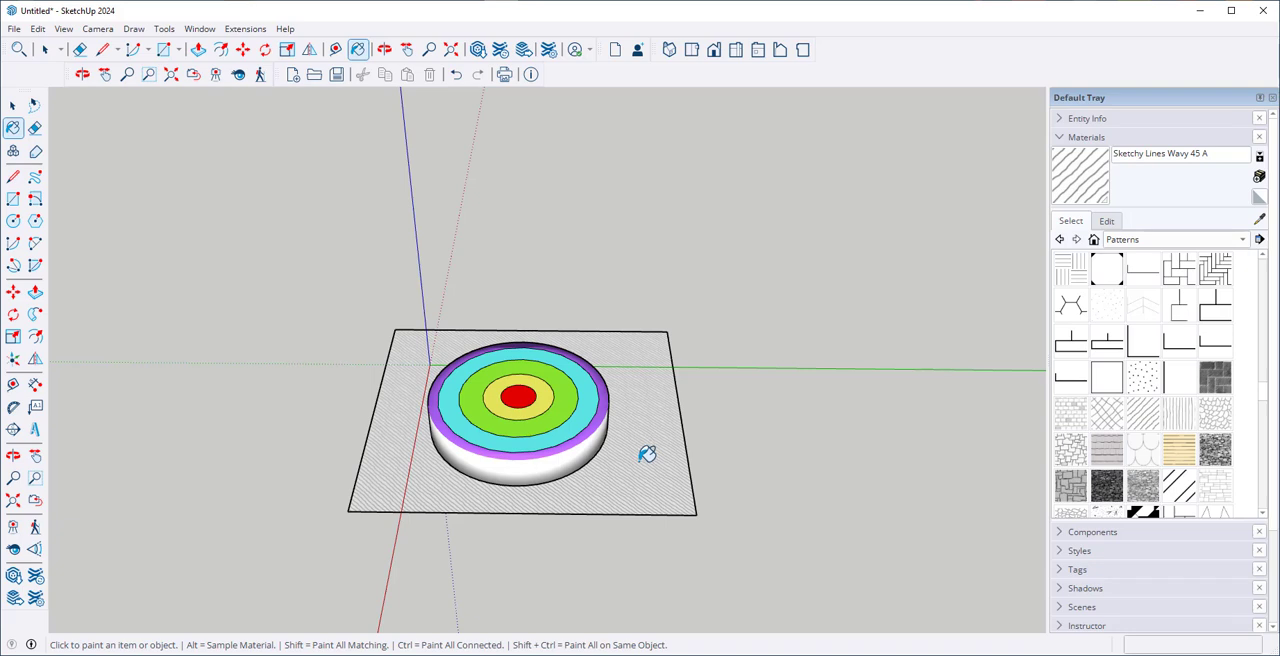
Scale the Sketchy Lines Wavy 45 A texture to a width of 15' and tint the material blue.
left_click(1106, 222)
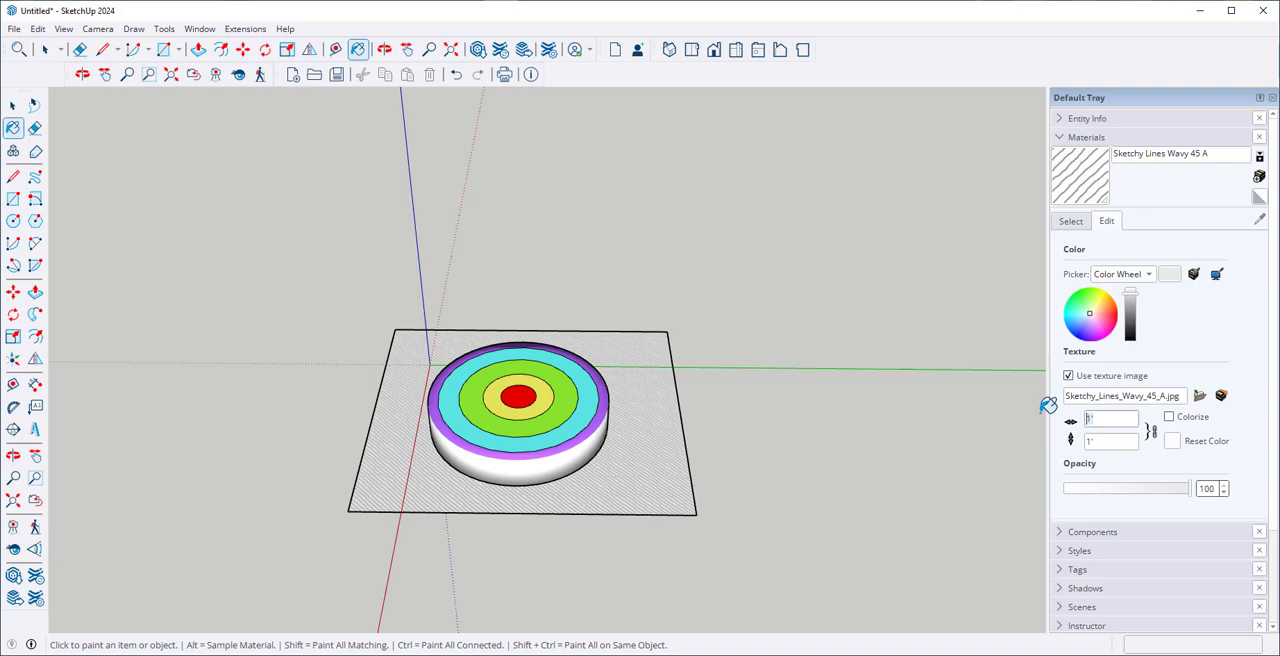
type("15'")
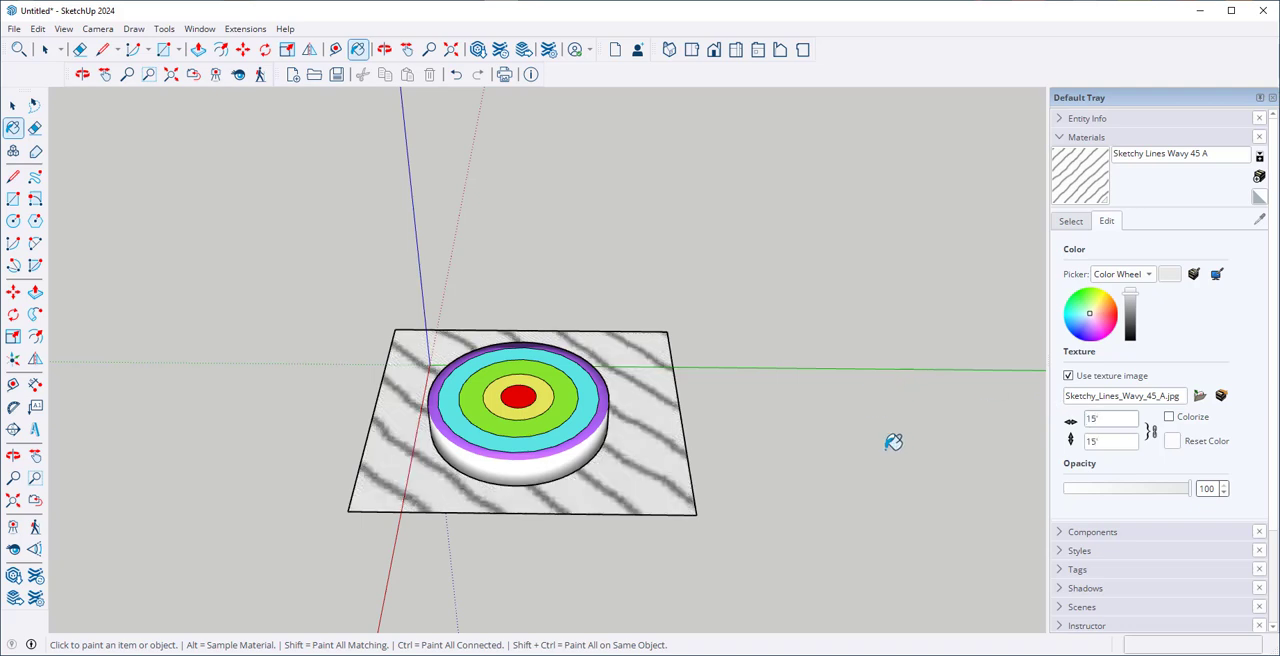
middle_click_drag(923, 449, 962, 413)
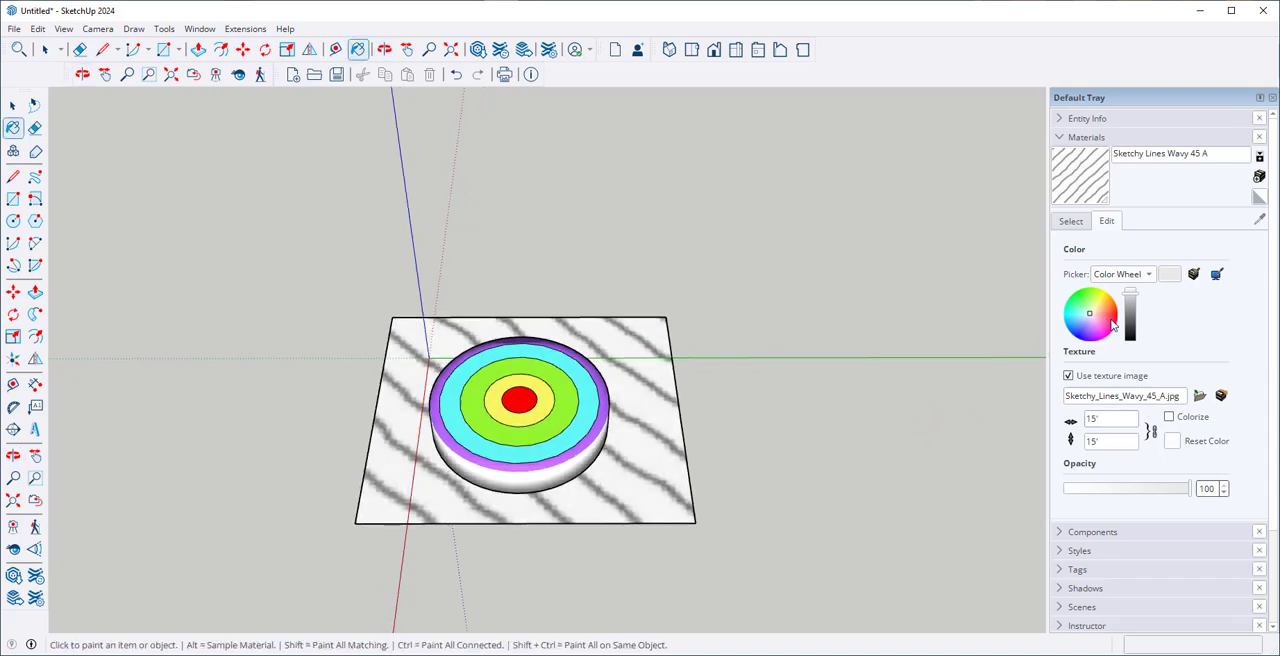
left_click_drag(1112, 318, 1071, 330)
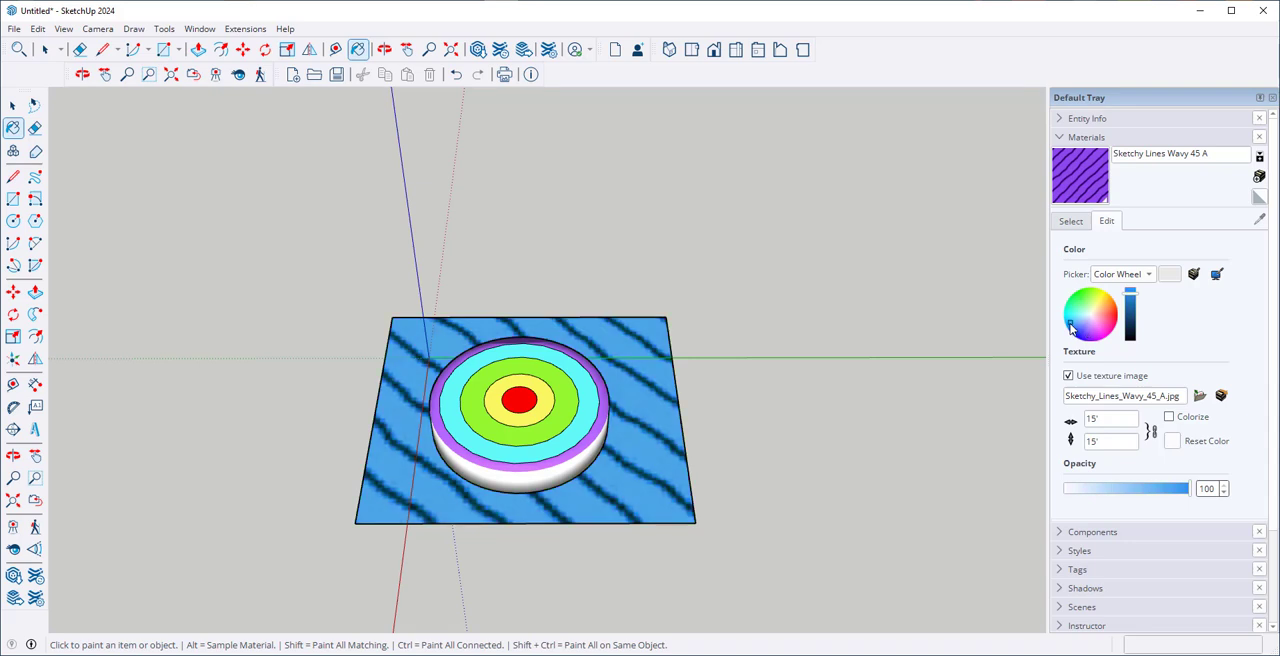
Offset the four edges of the patterned rectangle outward by about 1' 2" to form a surrounding border.
middle_click_drag(826, 388, 843, 342)
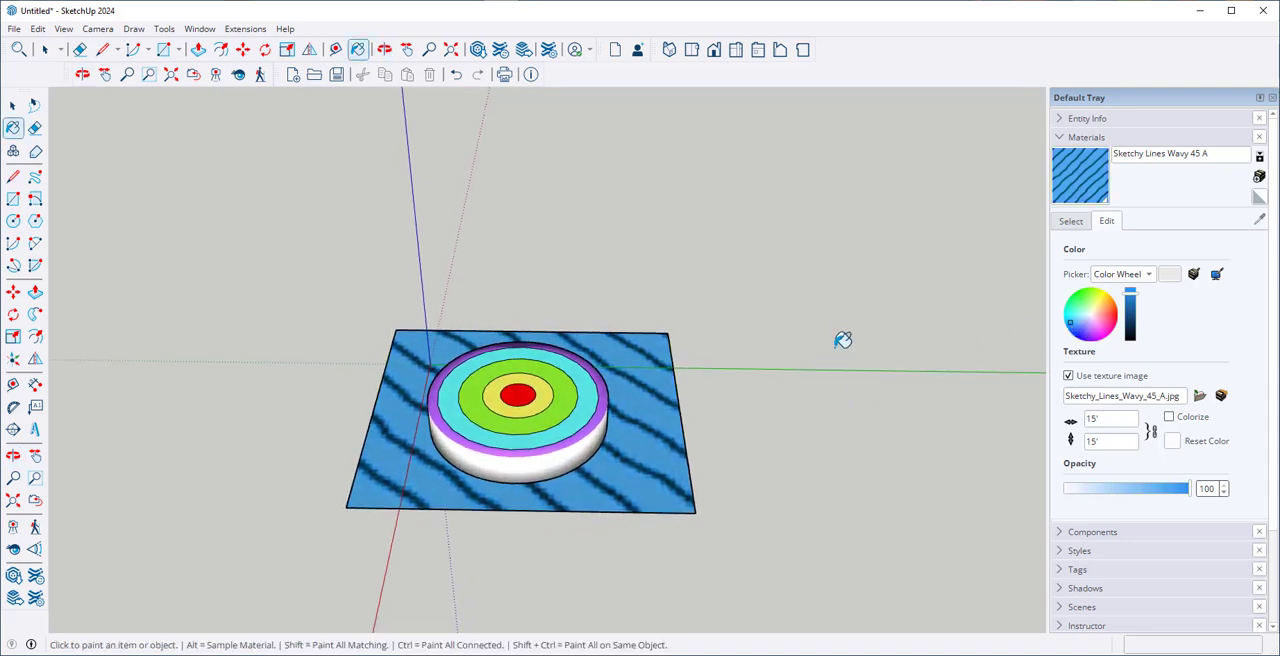
key("space")
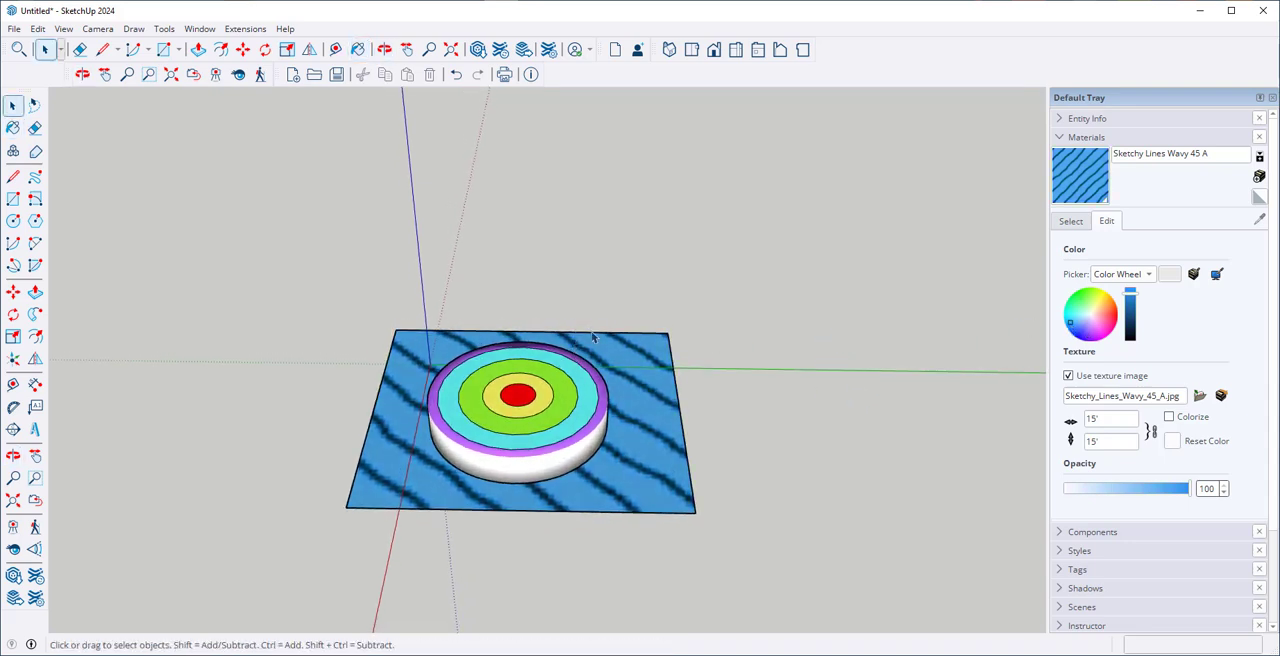
left_click(591, 336)
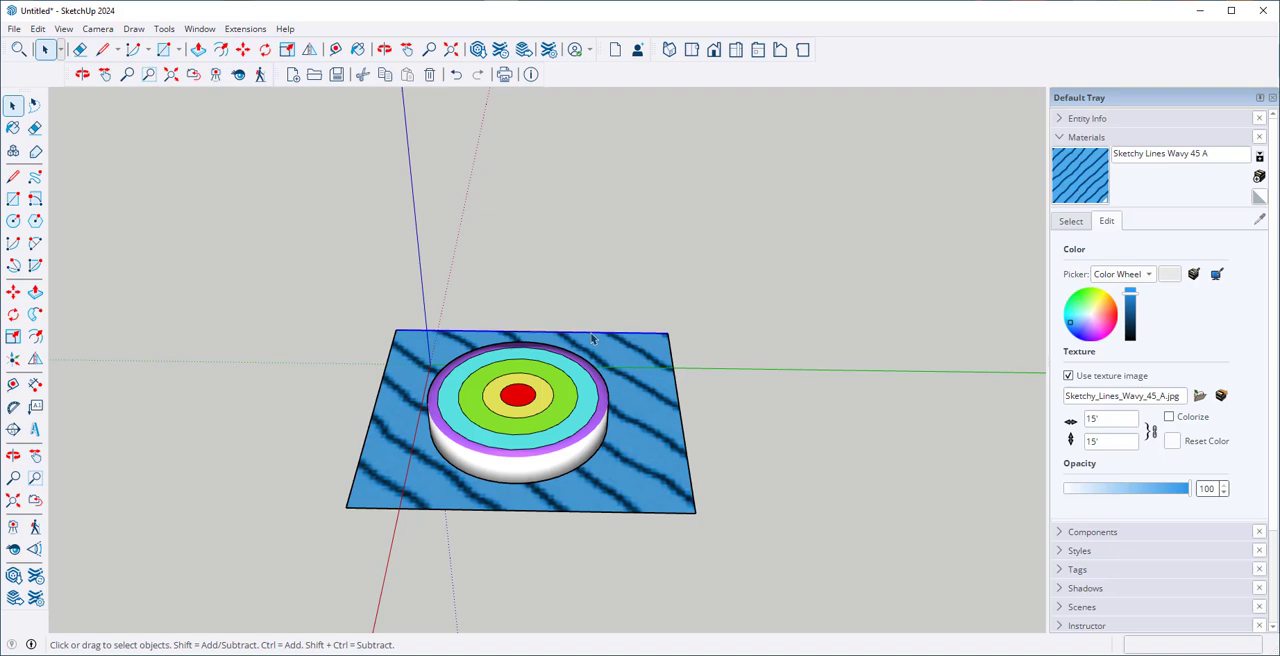
left_click(683, 420, "shift")
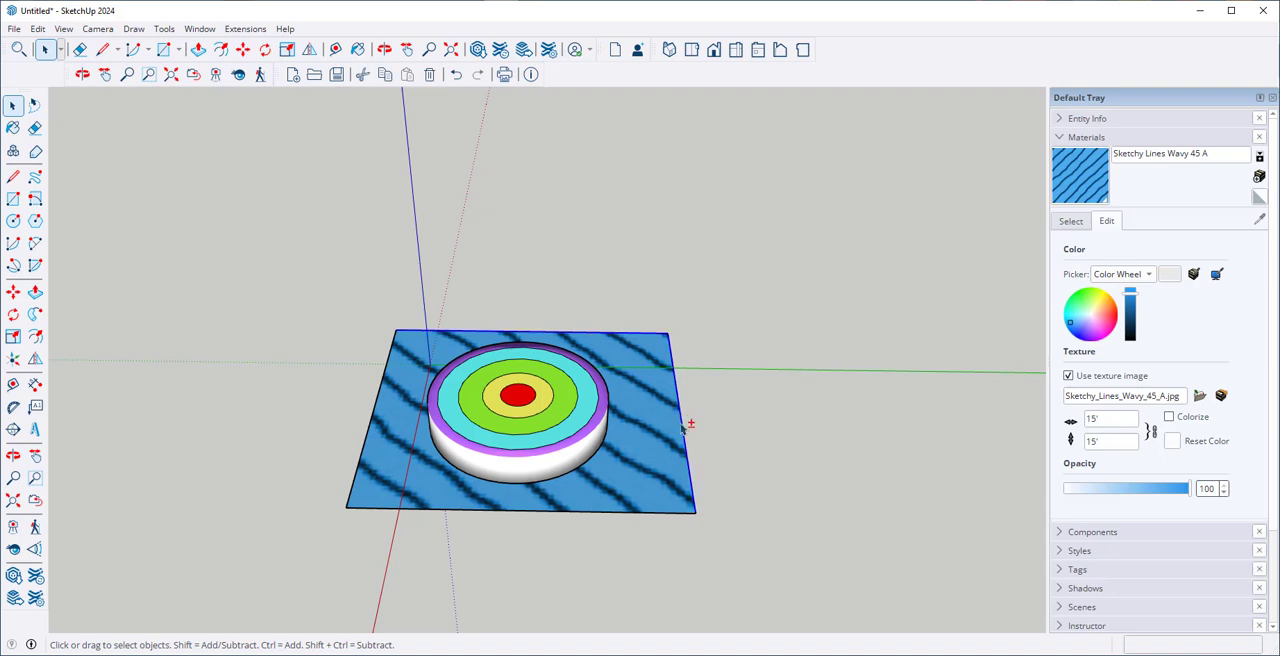
left_click(593, 512, "shift")
left_click(376, 420, "shift")
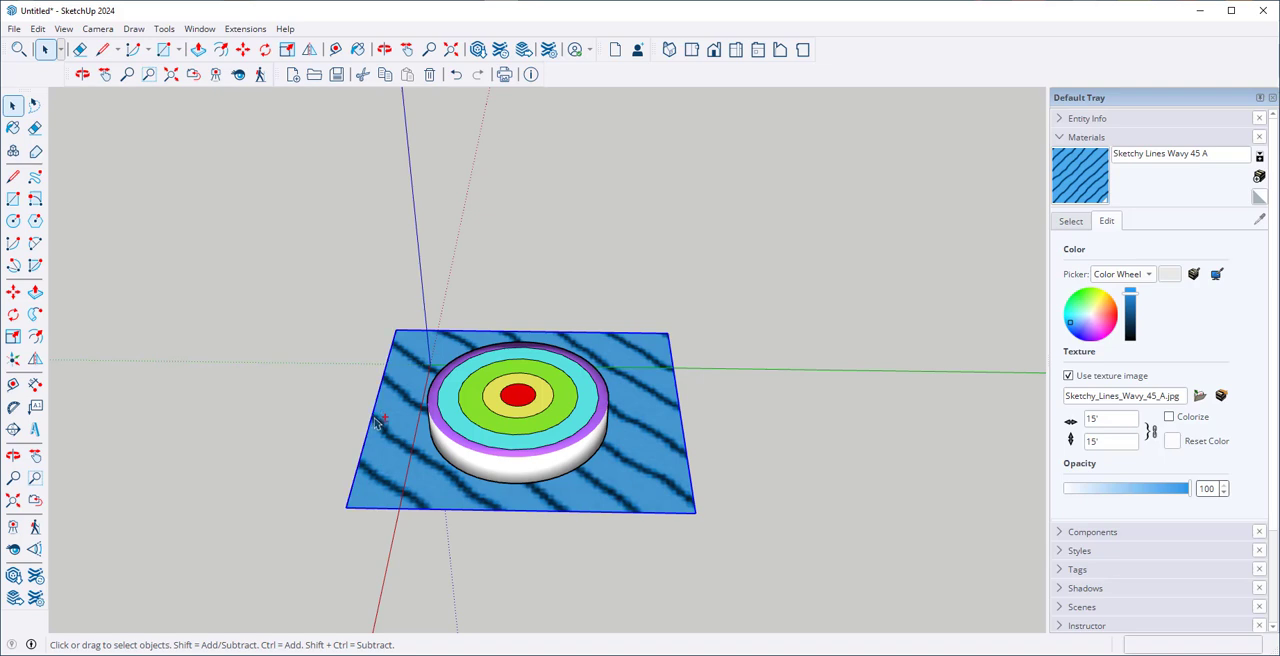
left_click(34, 338)
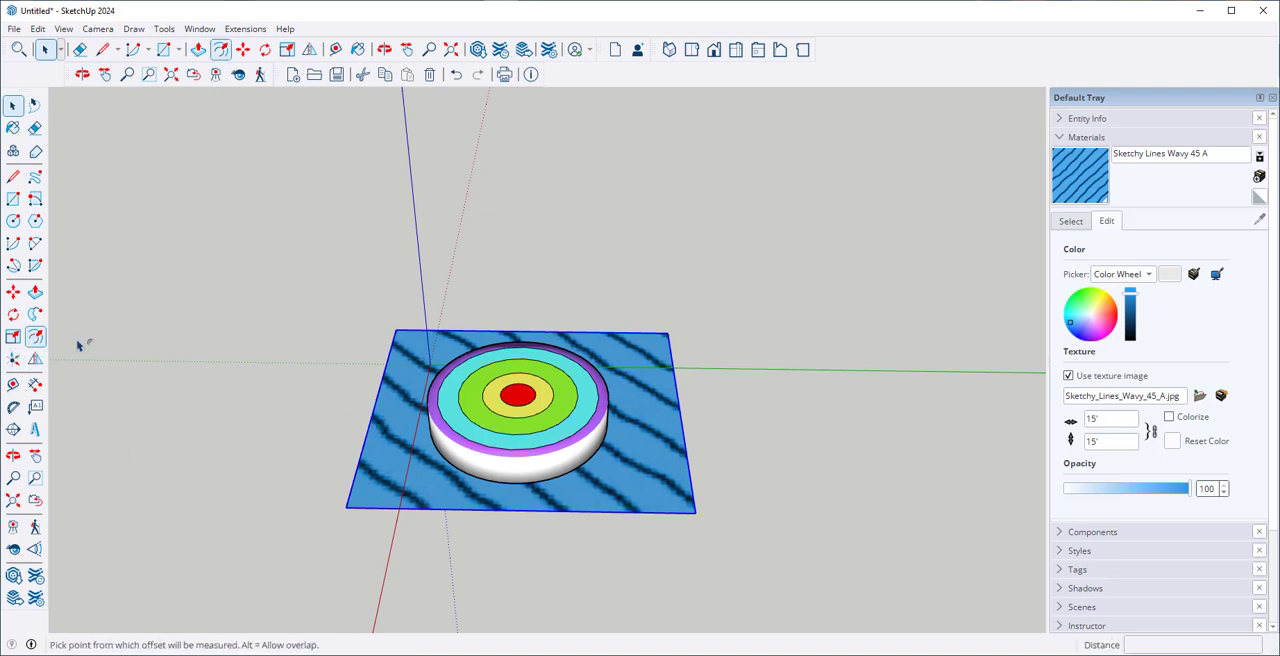
left_click(621, 513)
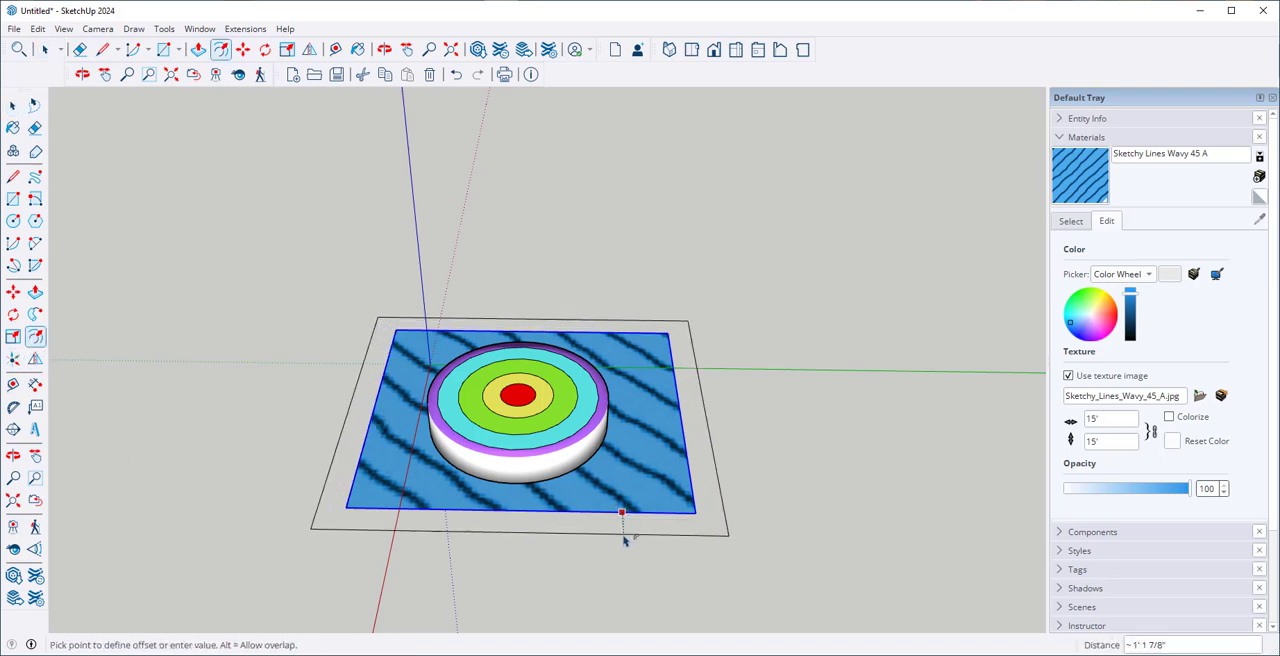
left_click(624, 540)
Paint the border around the patterned rectangle yellow with Color E03 from the Colors material collection.
mouse_move(855, 501)
middle_mouse_down()
mouse_move(863, 488)
mouse_move(838, 499)
middle_mouse_up()
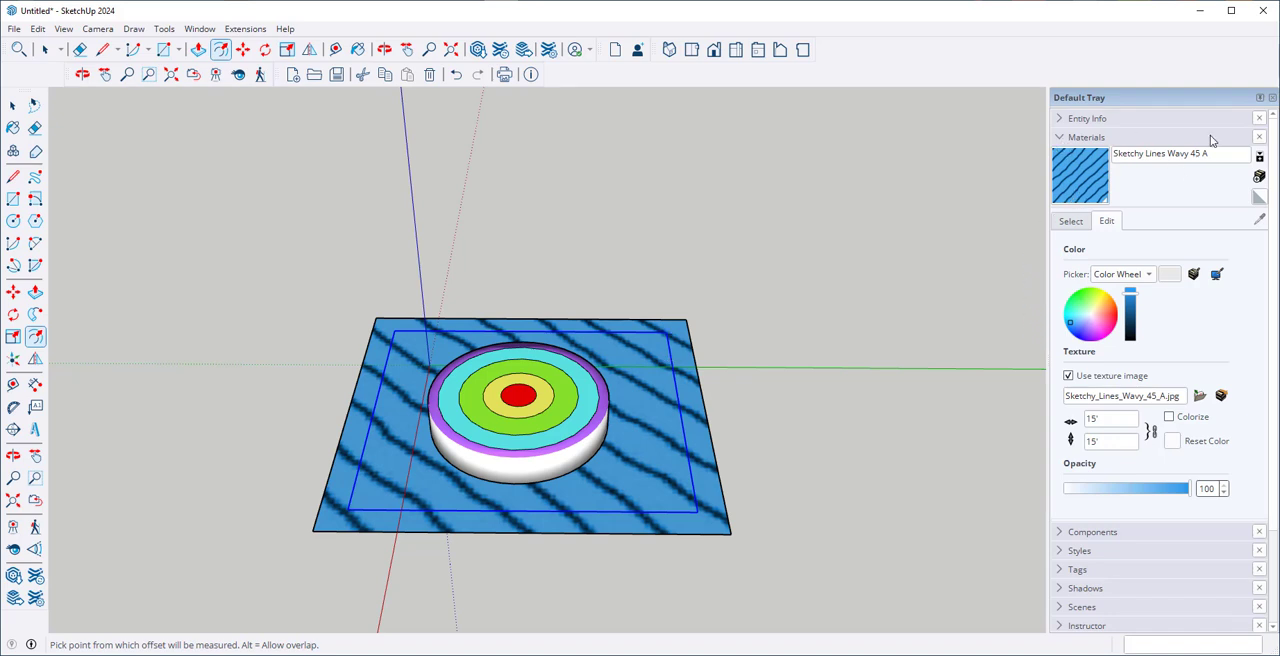
left_click(1071, 222)
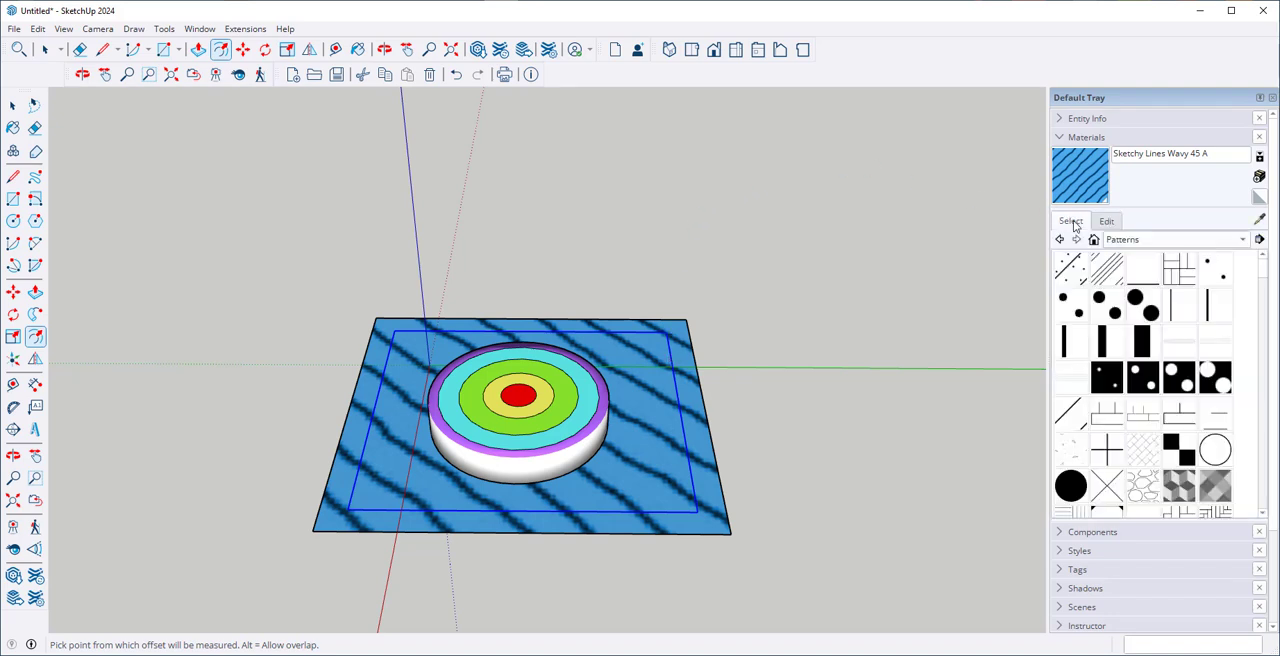
left_click(1242, 240)
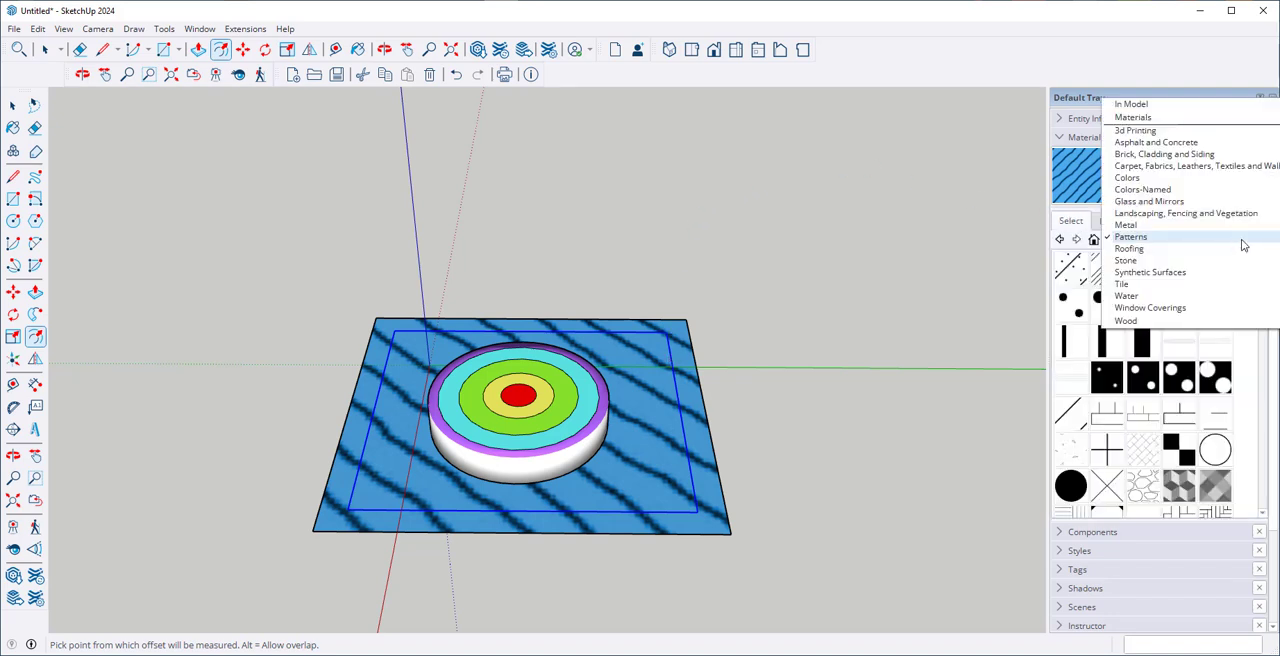
left_click(1145, 180)
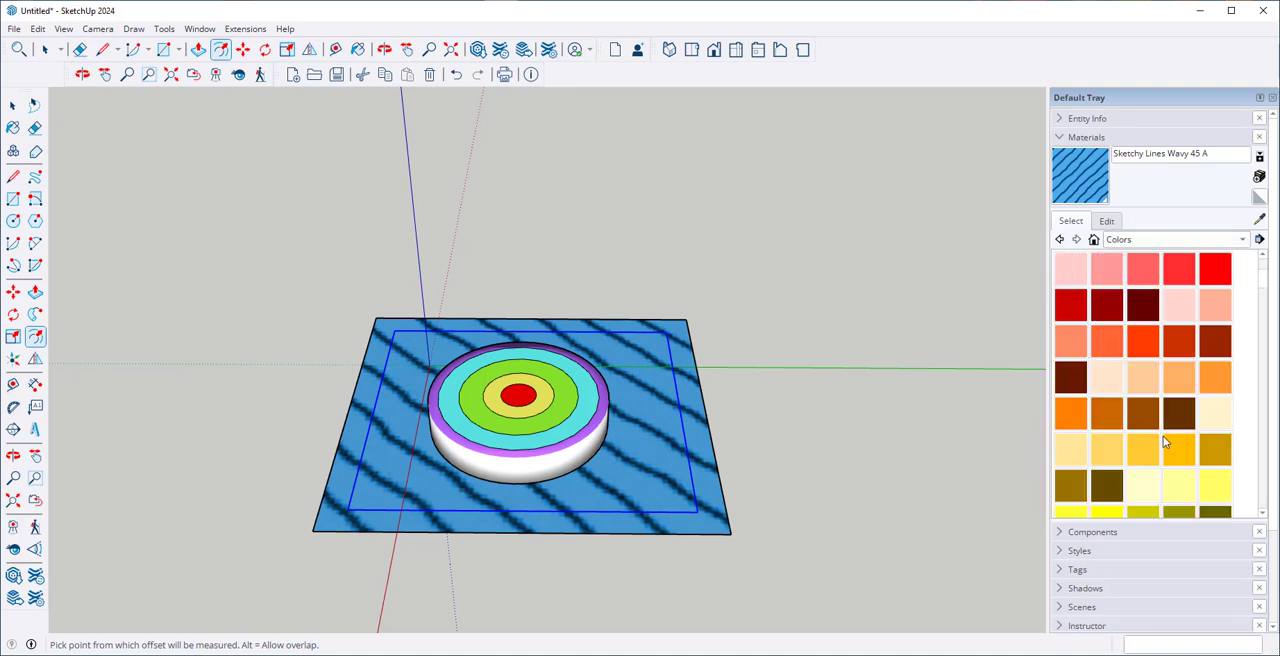
left_click(1210, 486)
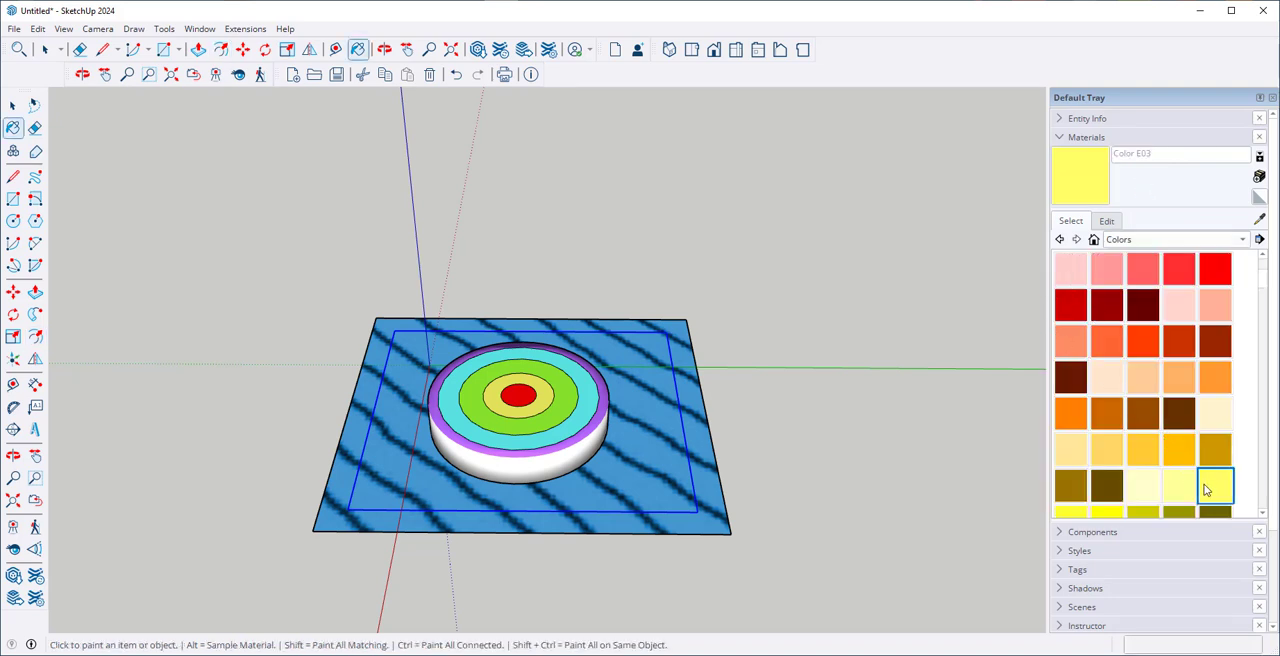
left_click(699, 427)
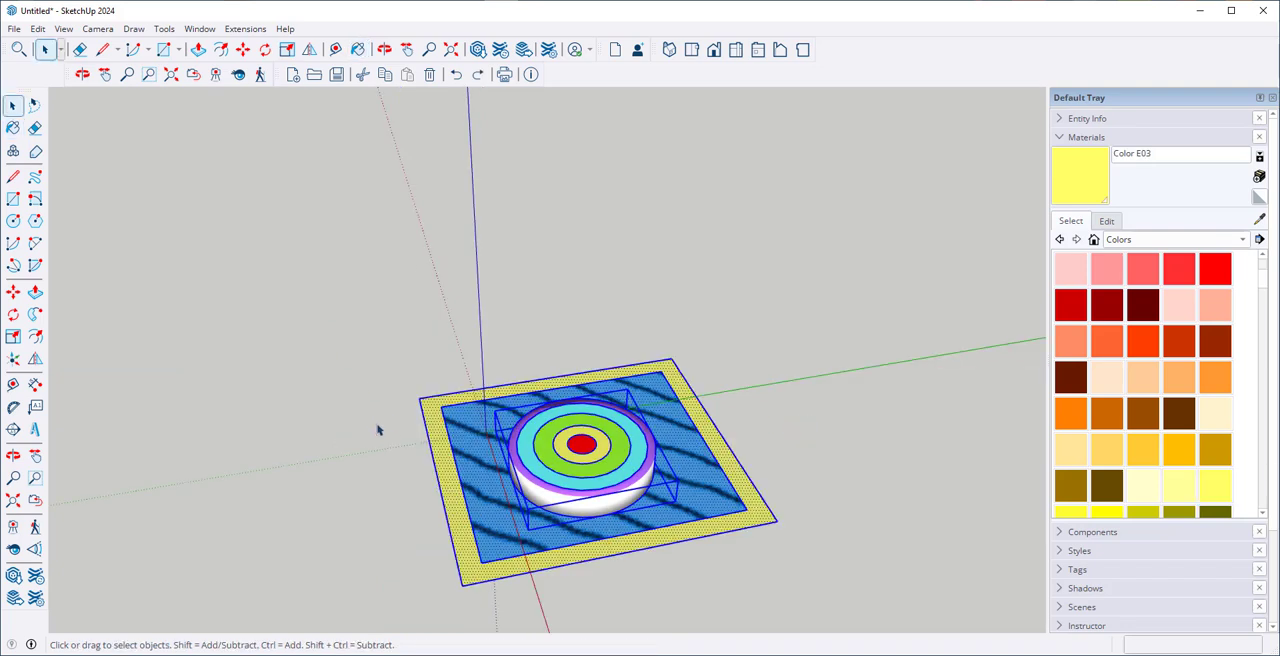
Move the disc group together with the patterned rectangle and its border about 15' away from the origin, clear of the axes.
left_click(228, 434)
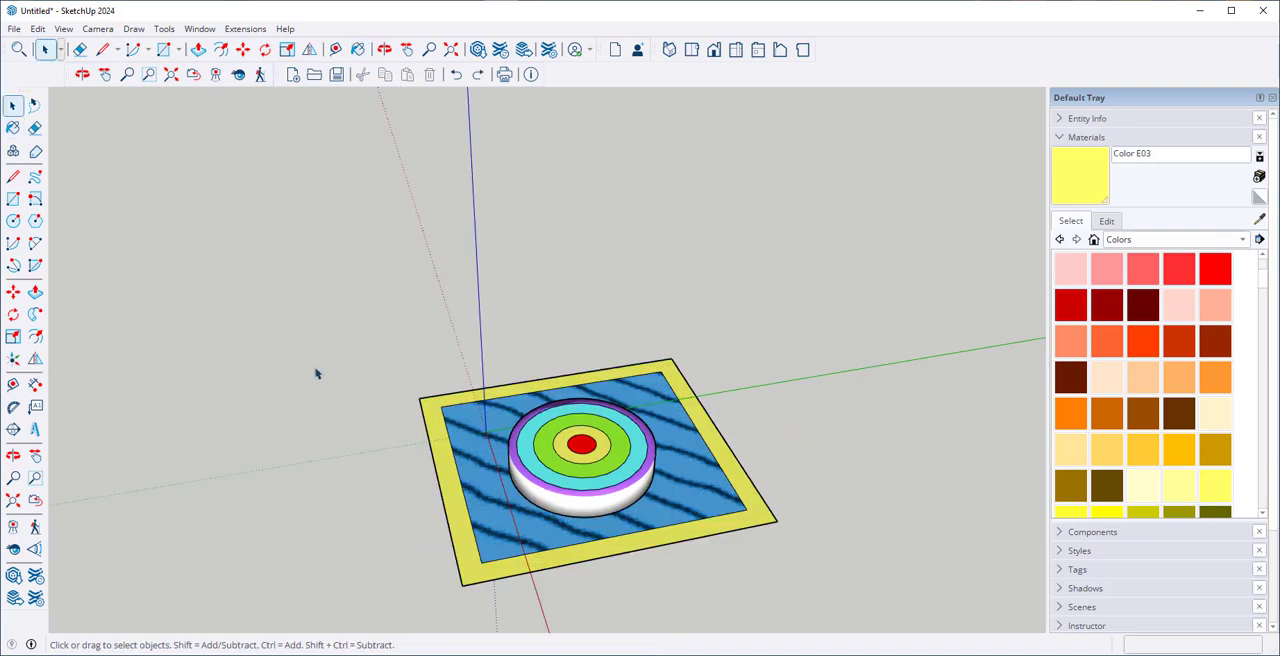
left_click_drag(304, 326, 864, 620)
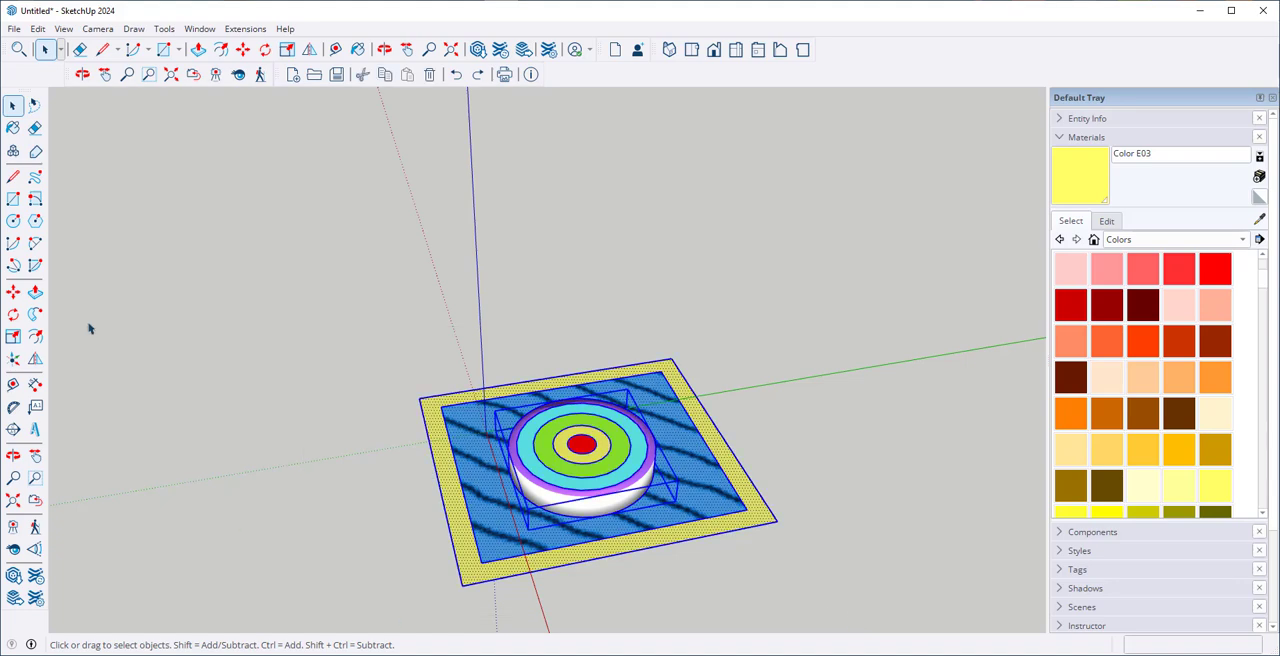
left_click(12, 291)
left_click(480, 487)
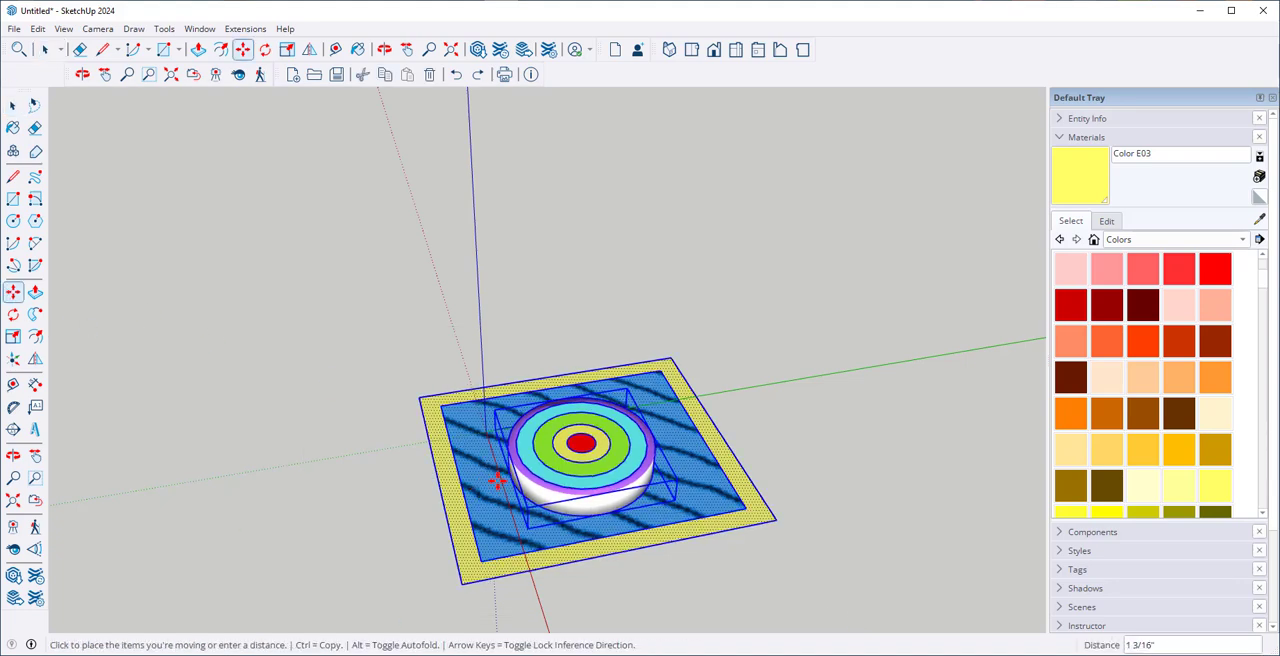
left_click(574, 344)
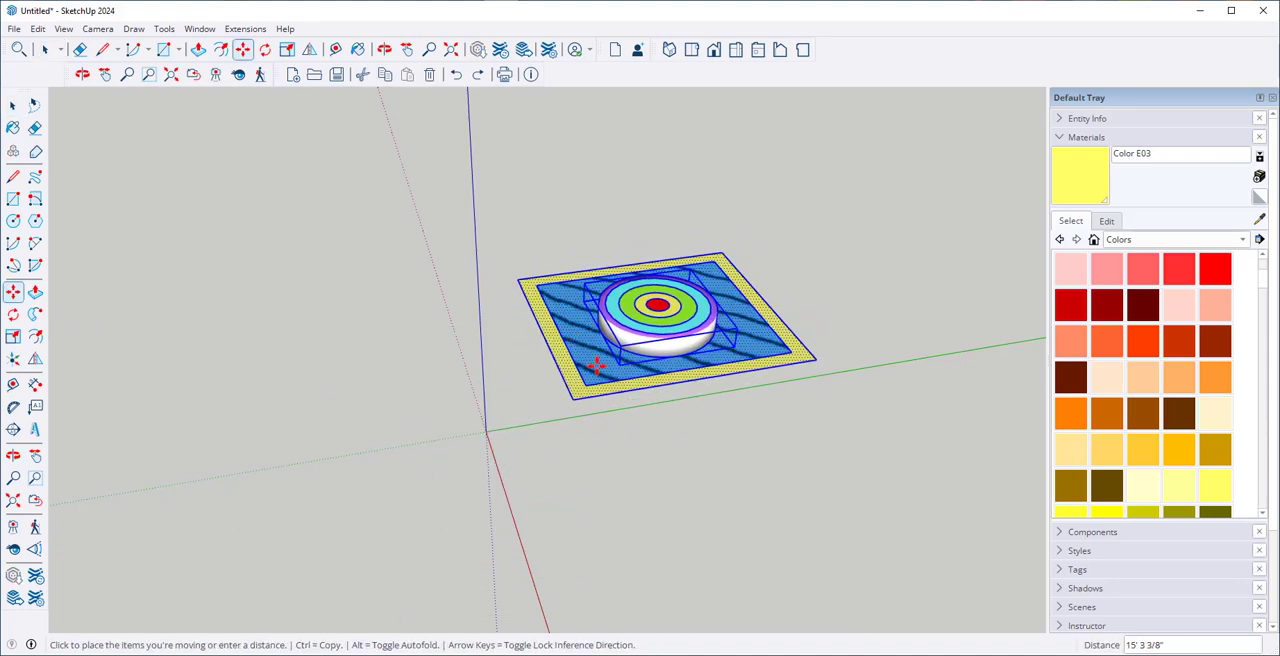
middle_click_drag(563, 363, 217, 454)
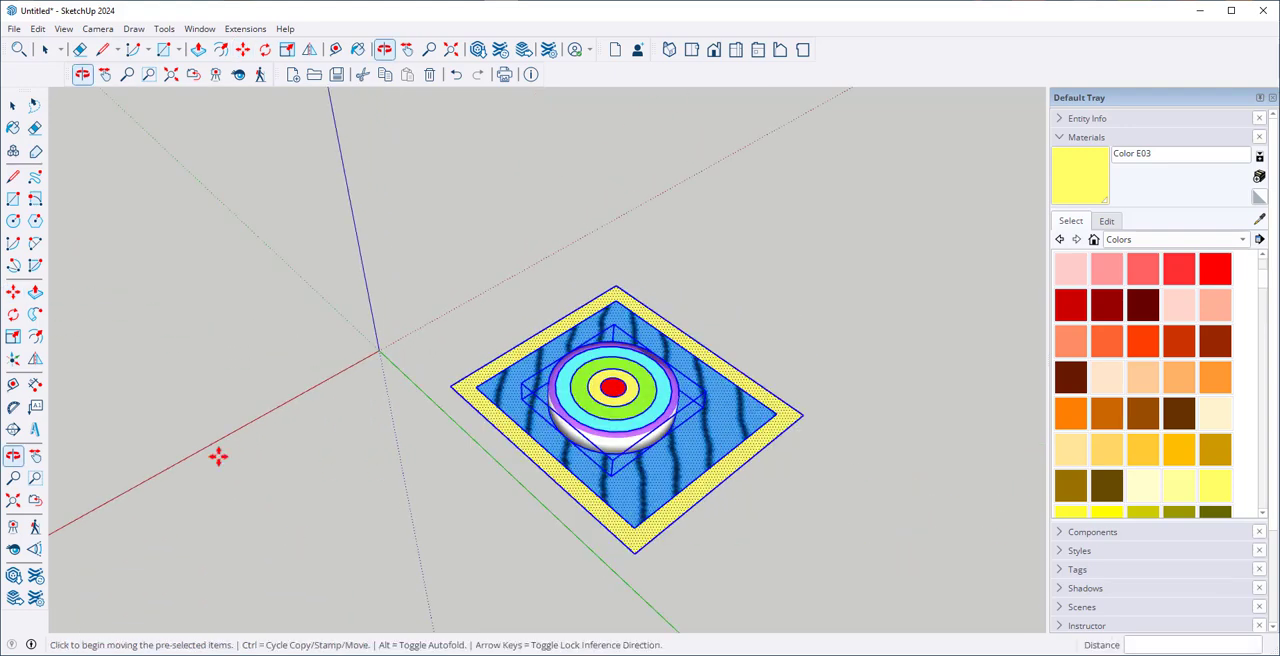
left_click(12, 105)
left_click(748, 291)
Divide the border's outer edge that runs alongside the green axis into 8 segments.
middle_click_drag(689, 543, 846, 543)
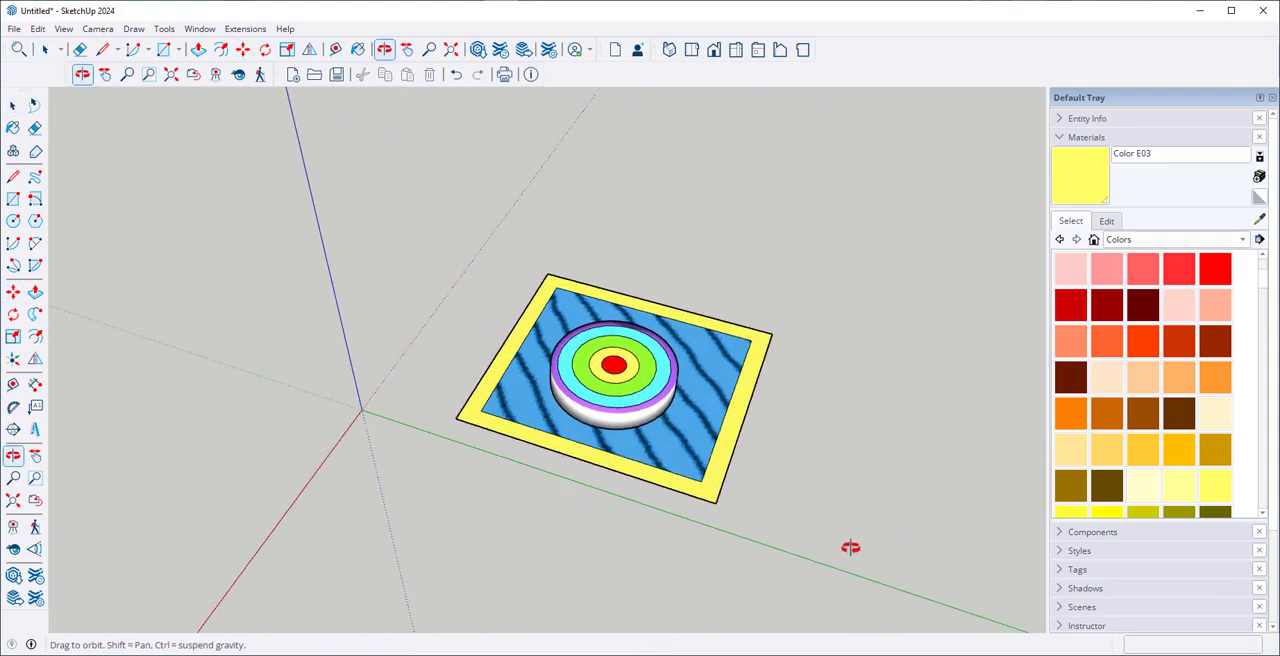
scroll(757, 480, "up", 2)
scroll(733, 479, "up", 3)
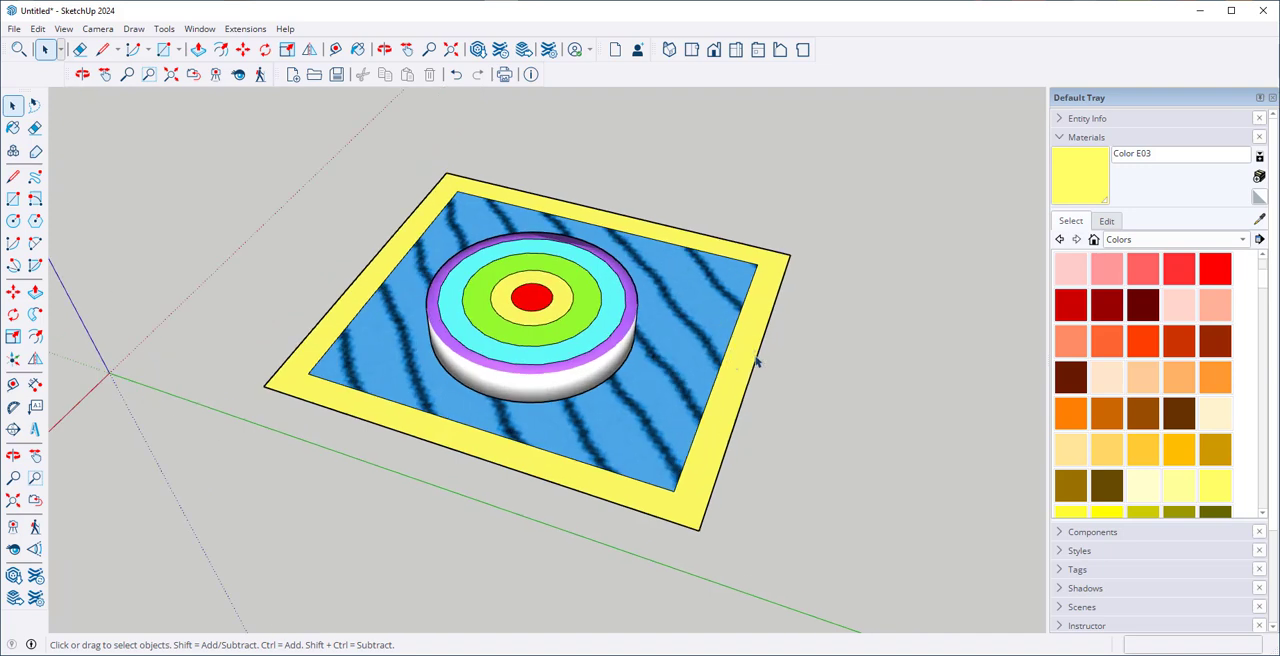
left_click(544, 484)
right_click(541, 484)
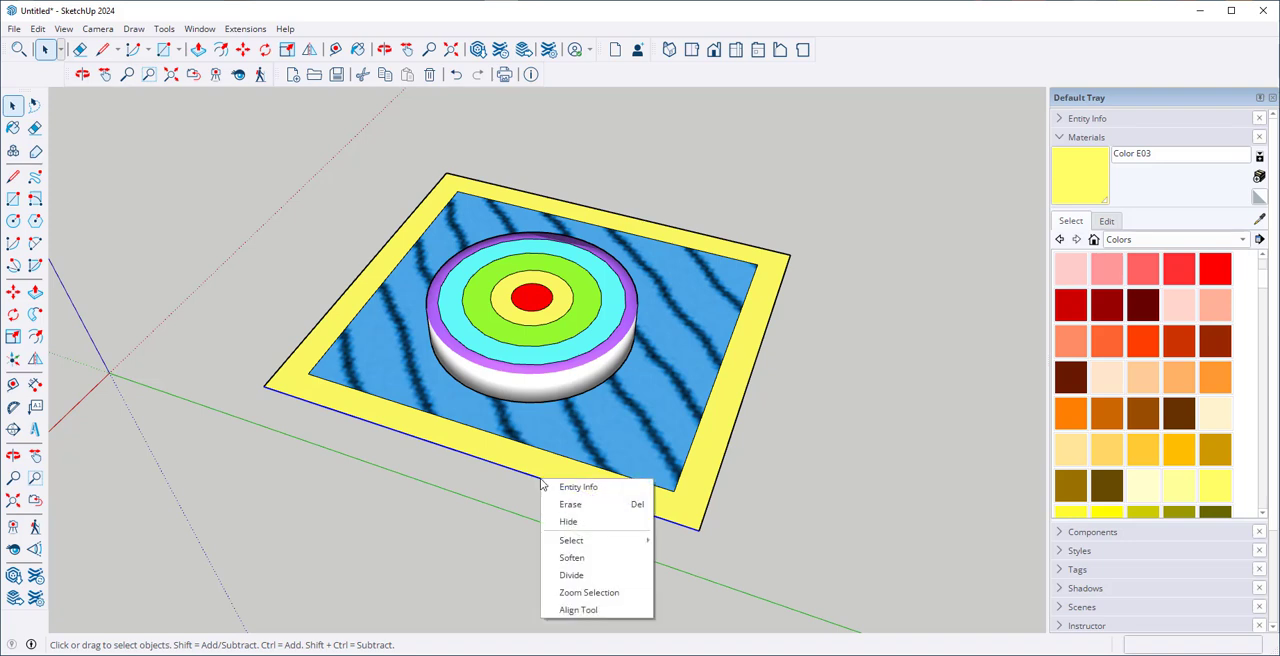
left_click(577, 576)
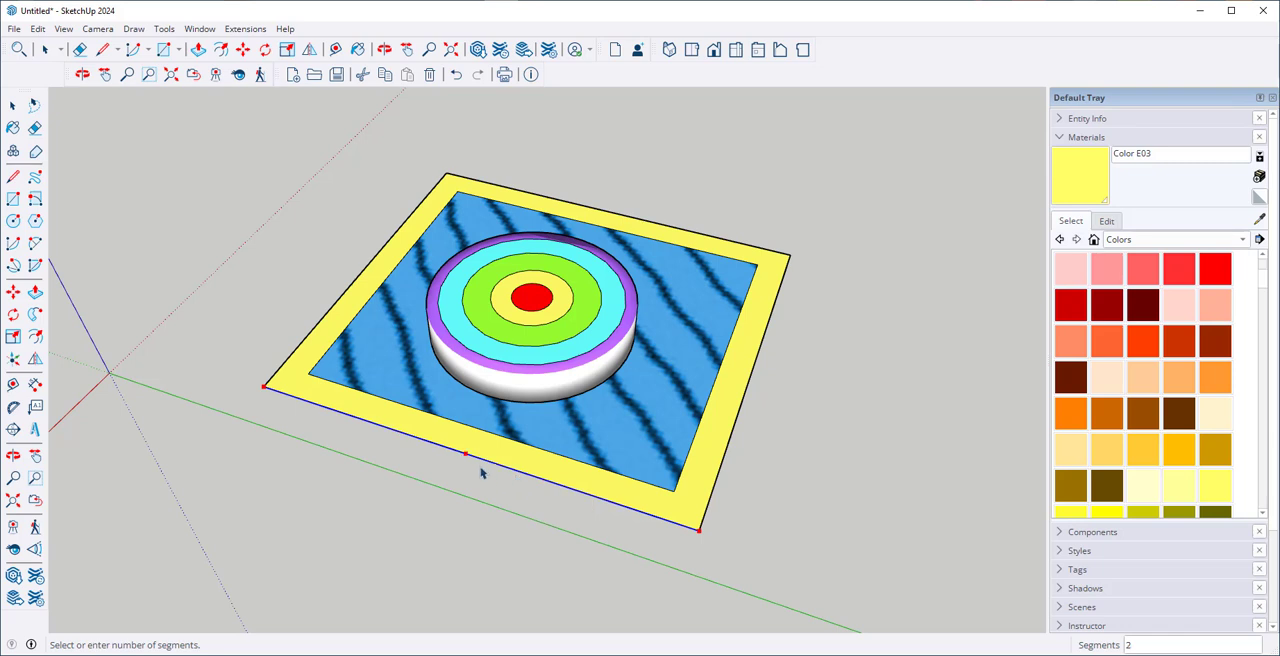
left_click(638, 512)
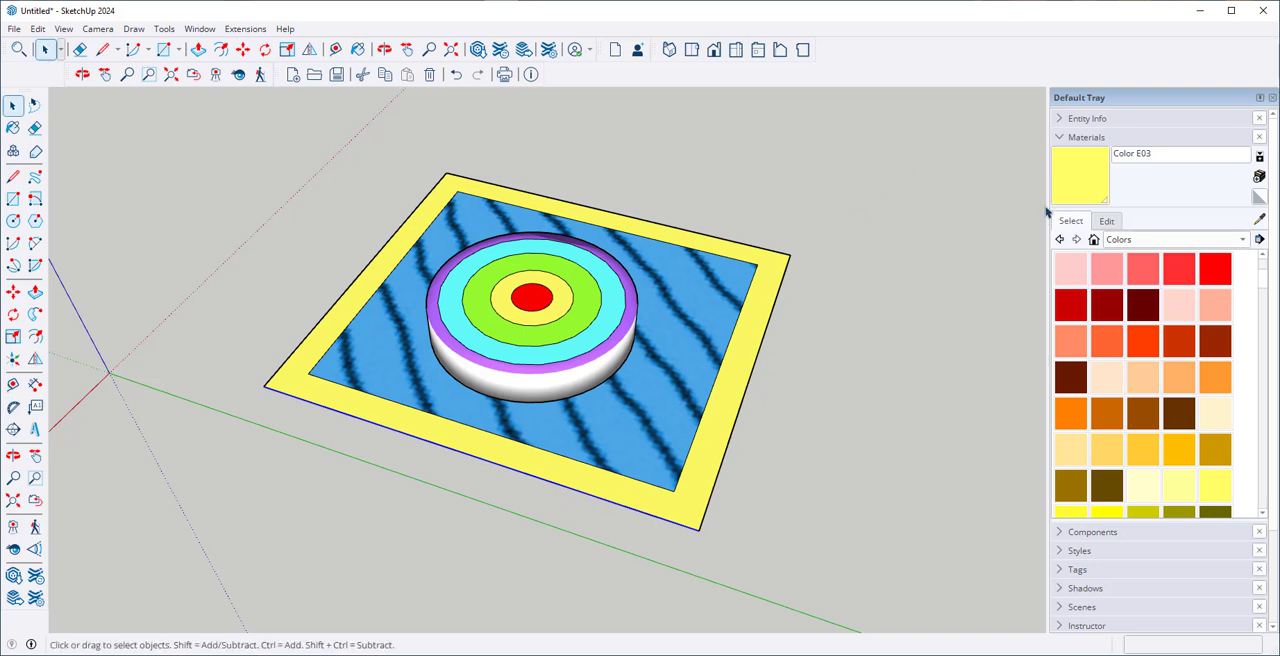
Turn on Endpoints in the edge settings of the Architectural Design Style.
left_click(1062, 140)
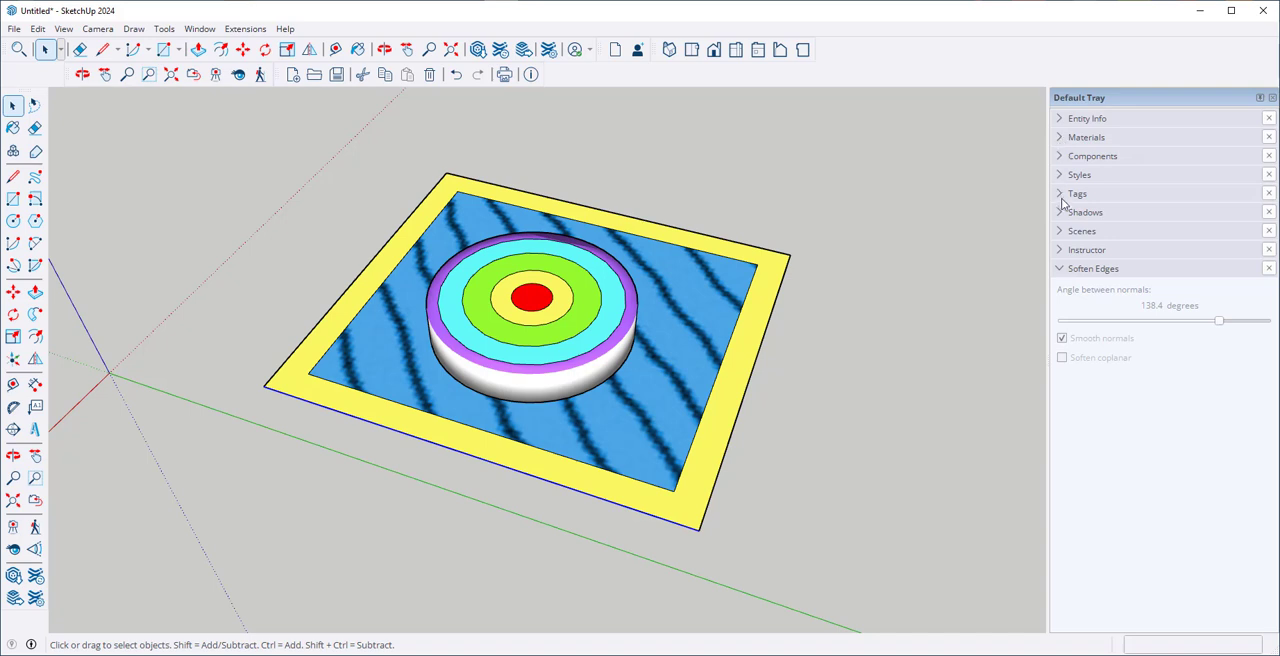
left_click(1060, 176)
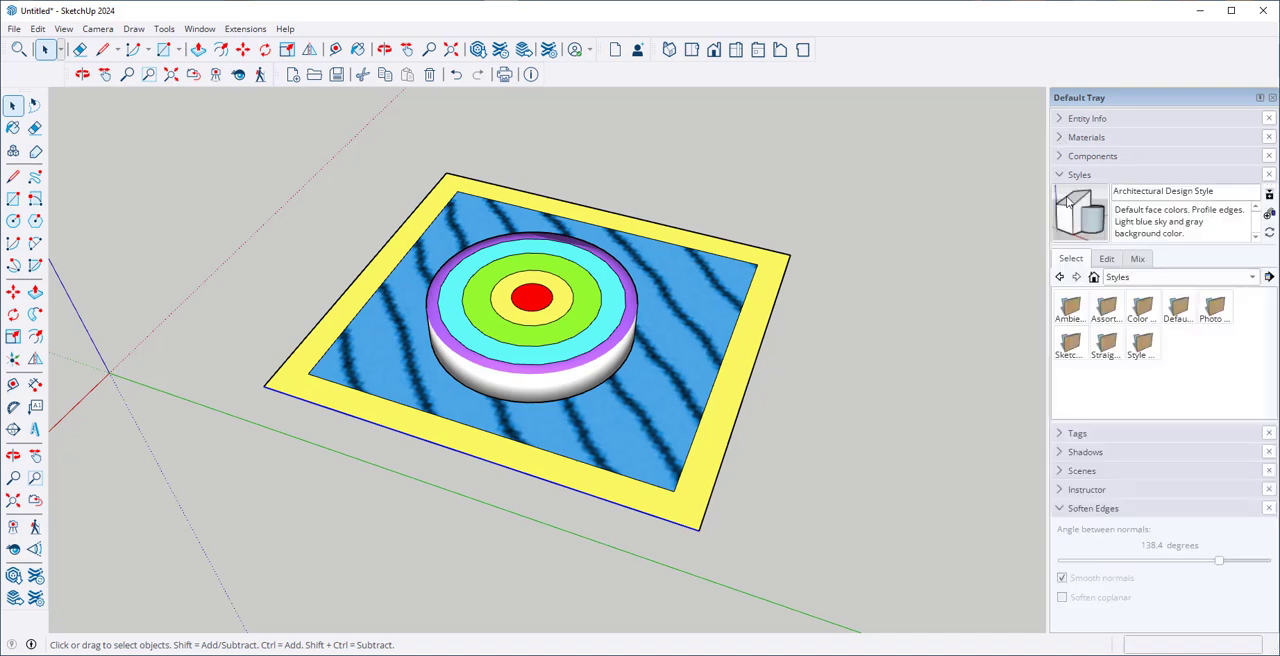
left_click(1107, 259)
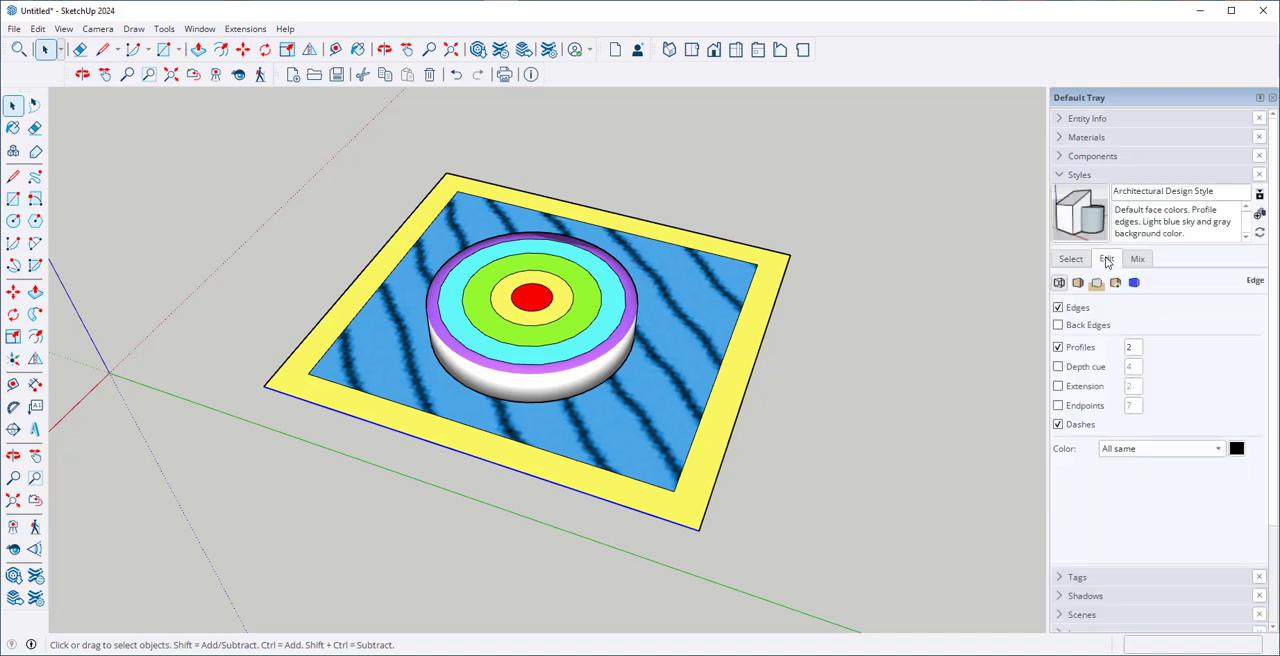
left_click(1058, 406)
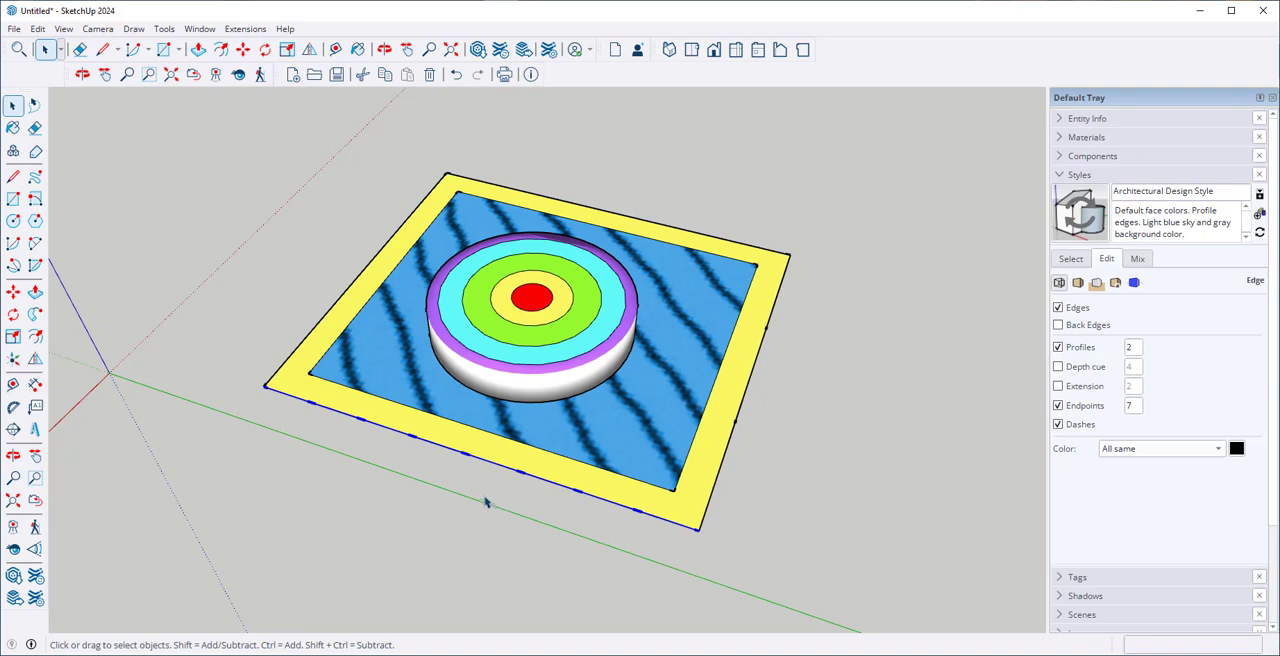
left_click(505, 485)
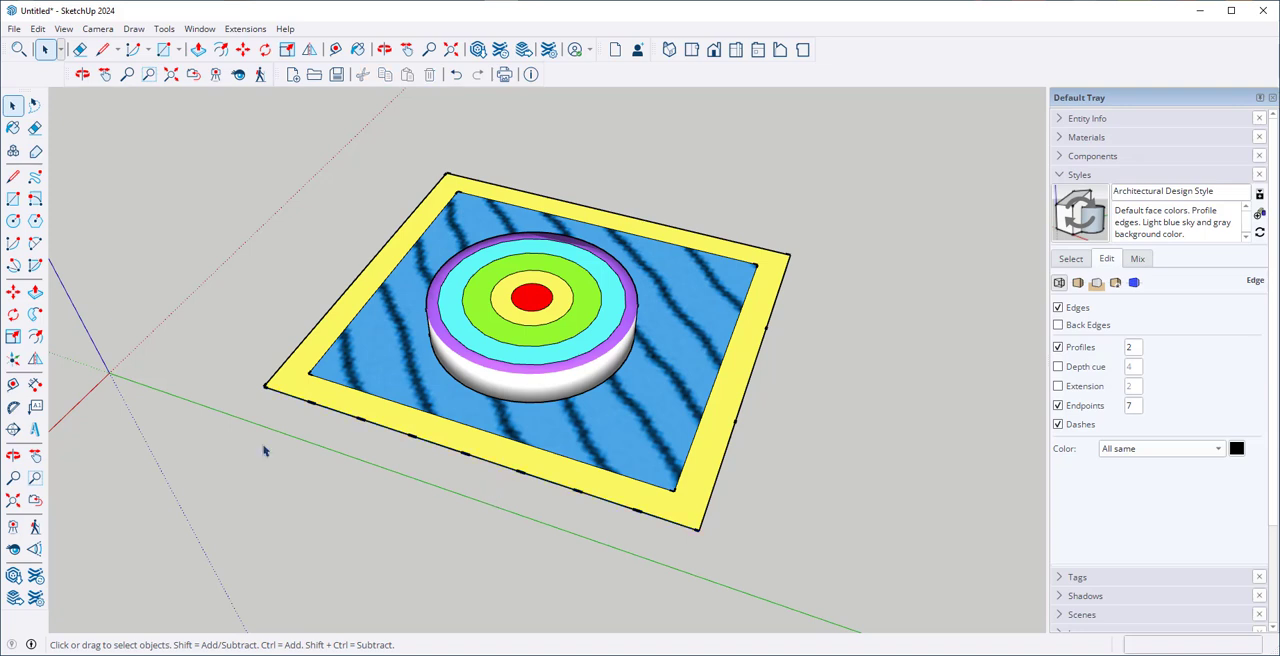
Draw five lines across the border, from consecutive division endpoints on the outer edge perpendicular to the inner edge.
left_click(13, 176)
left_click(311, 399)
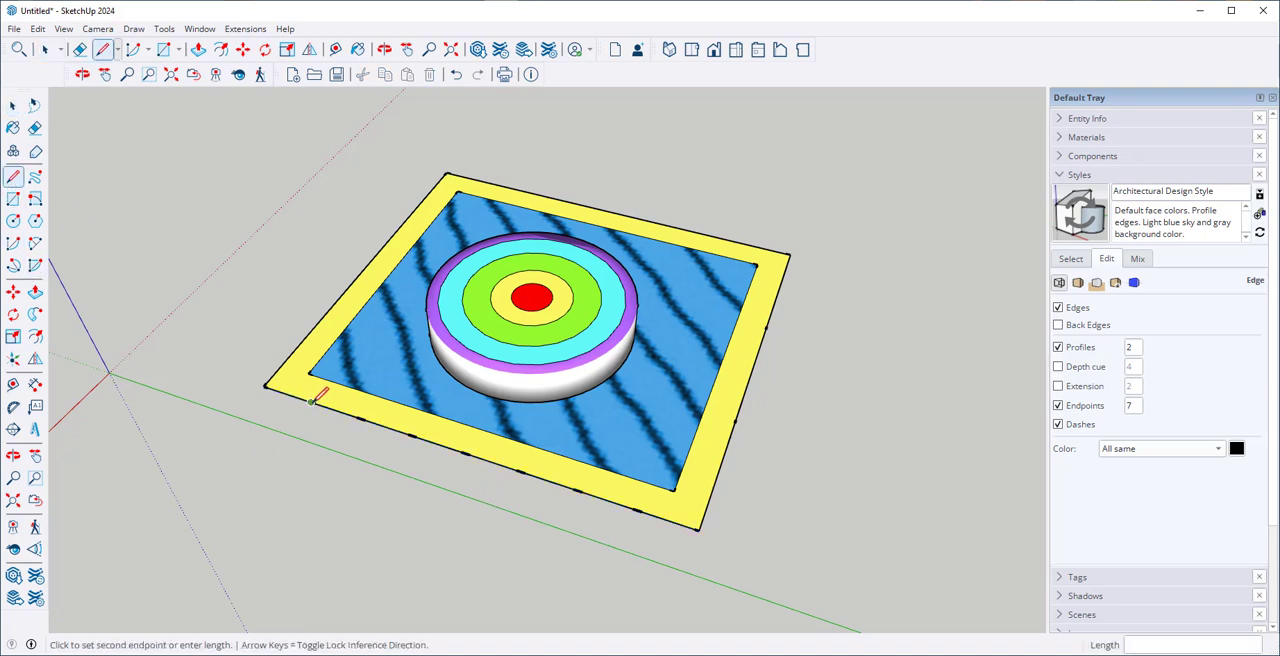
left_click(327, 382)
left_click(362, 418)
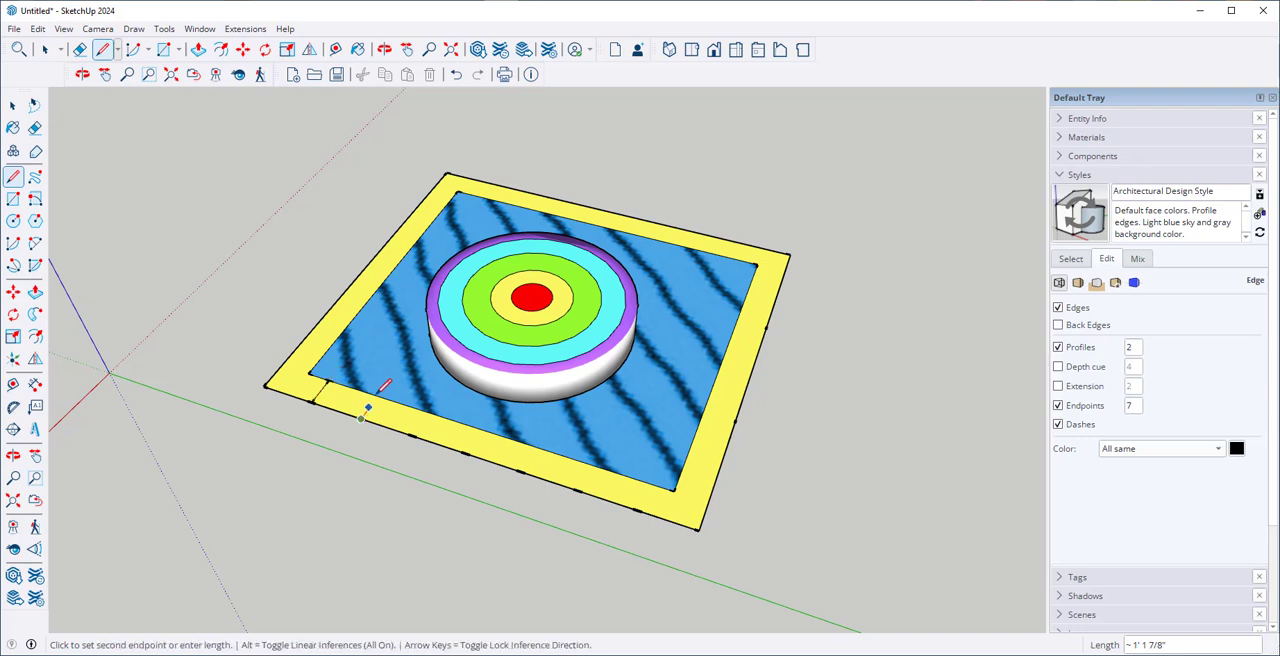
left_click(377, 397)
left_click(412, 434)
left_click(427, 411)
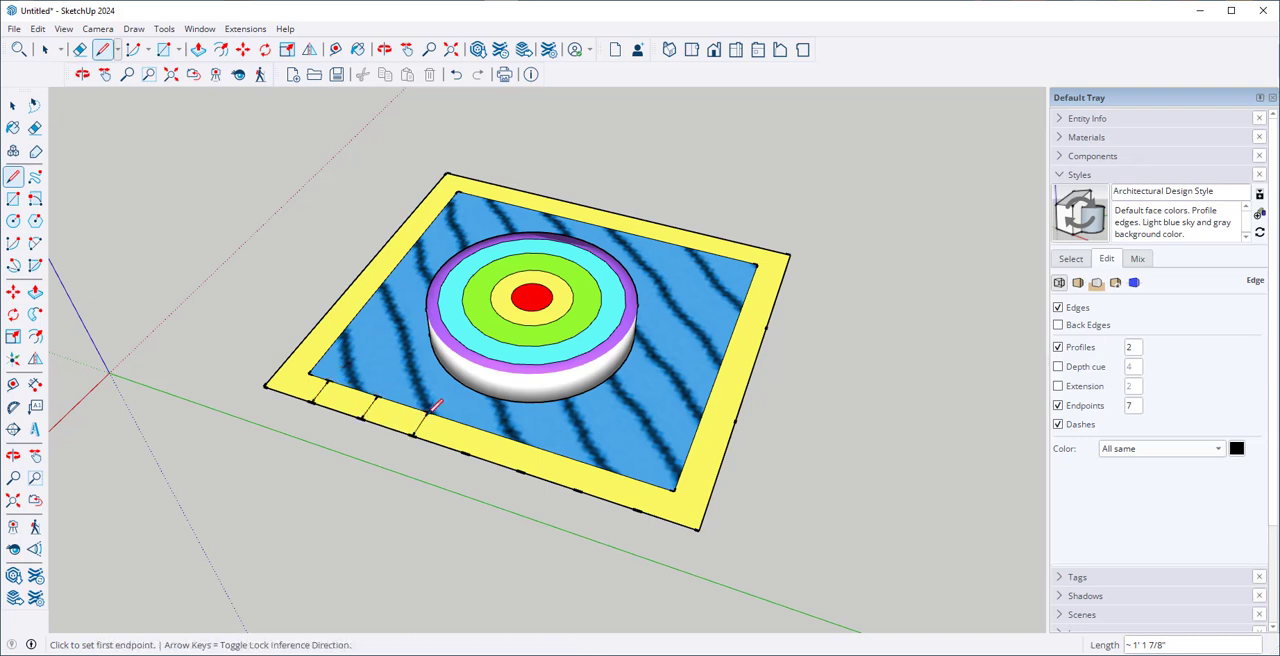
left_click(465, 452)
left_click(481, 427)
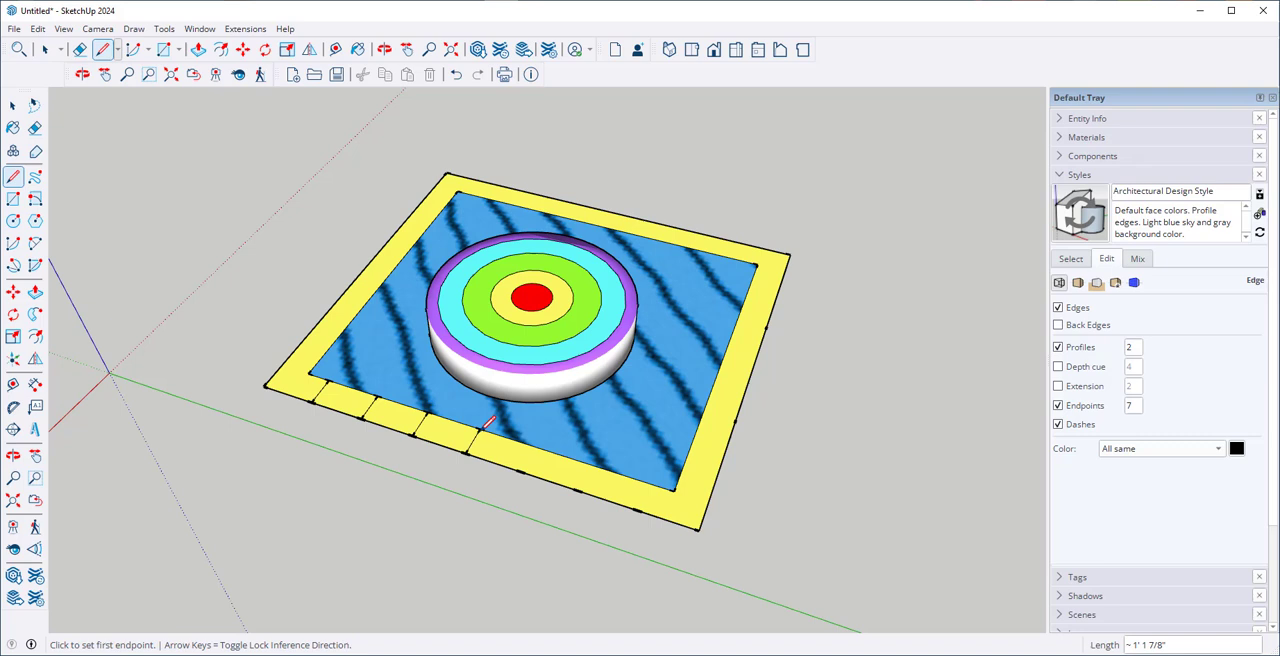
left_click(520, 470)
left_click(535, 444)
Paint two alternate border sections and the remaining undivided part of the border with Color D03.
left_click(1060, 175)
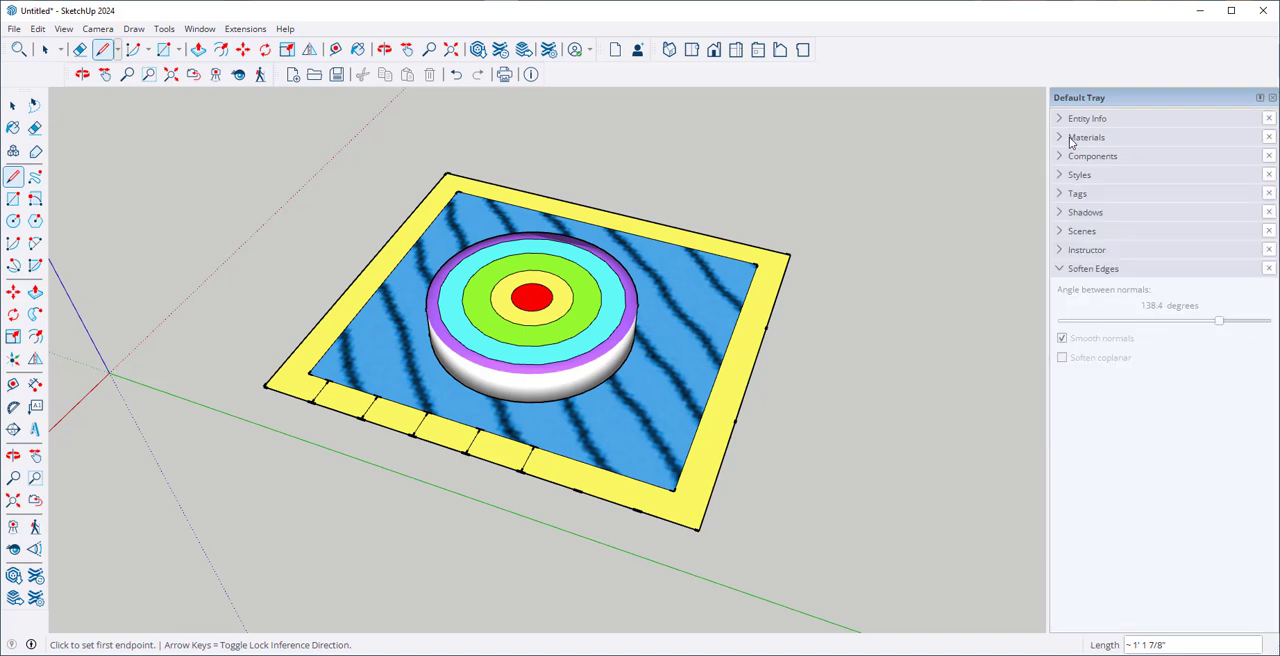
left_click(1063, 138)
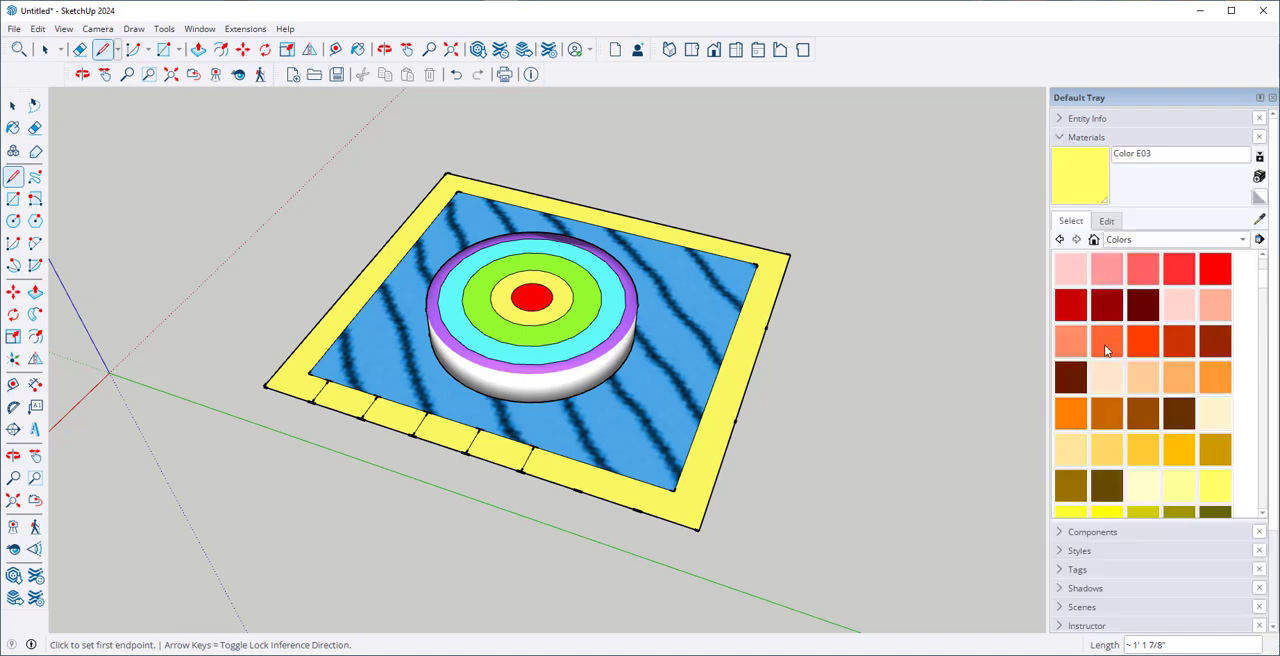
left_click(1110, 455)
left_click(506, 448)
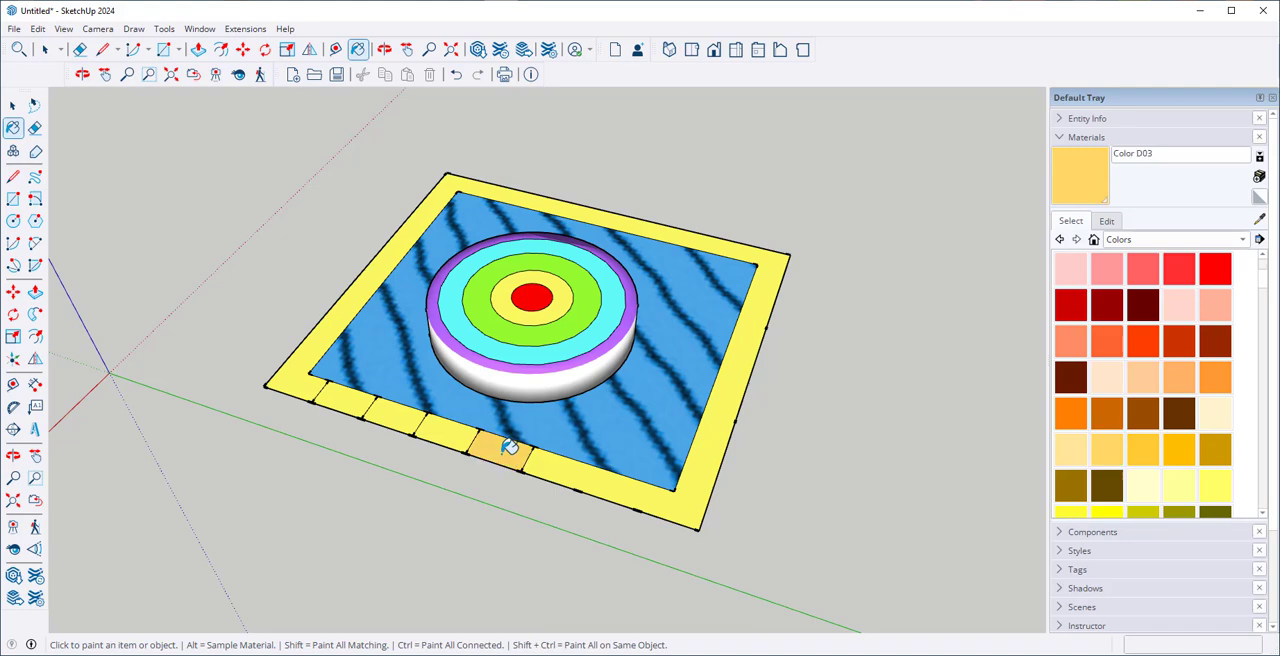
left_click(405, 413)
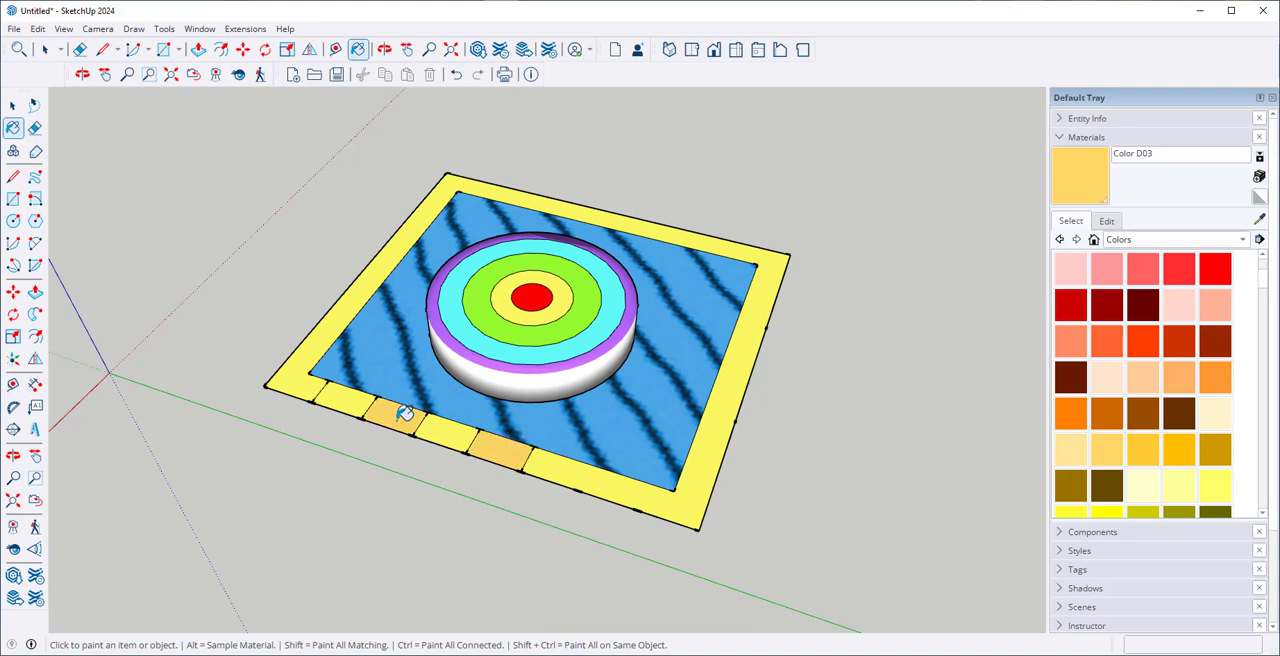
left_click(307, 383)
mouse_move(434, 519)
middle_mouse_down()
mouse_move(606, 579)
mouse_move(331, 448)
mouse_move(568, 619)
mouse_move(643, 580)
middle_mouse_up()
mouse_move(434, 579)
middle_mouse_down()
mouse_move(654, 534)
mouse_move(640, 472)
middle_mouse_up()
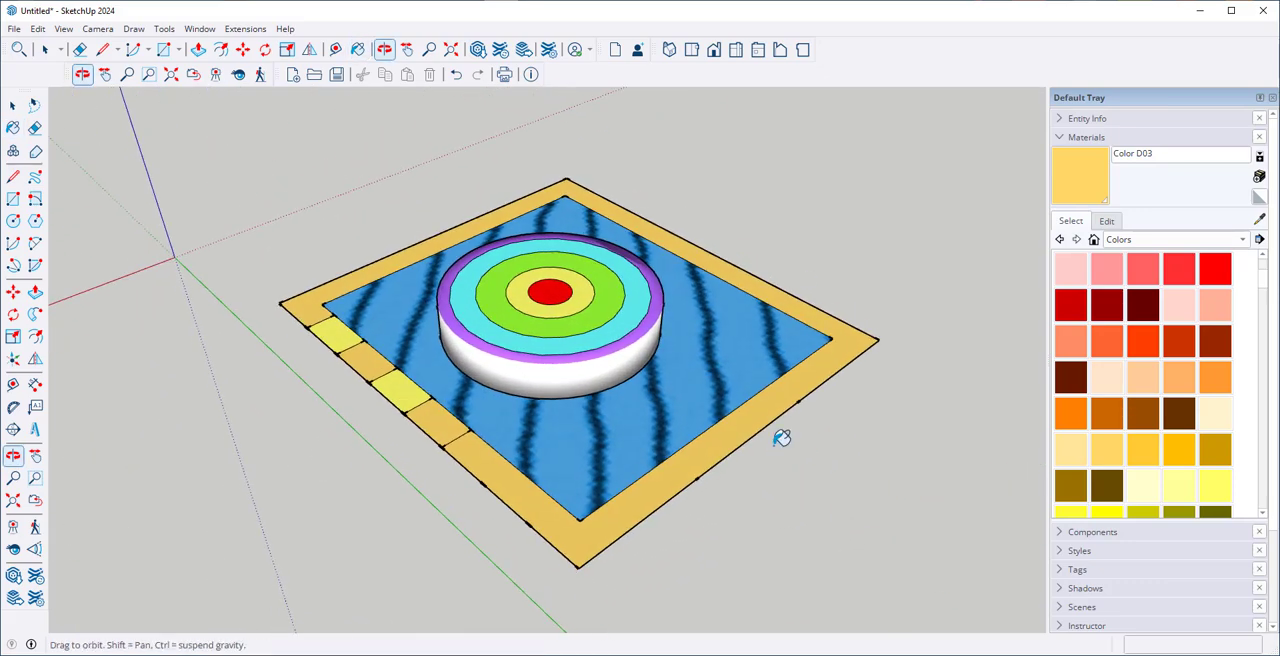